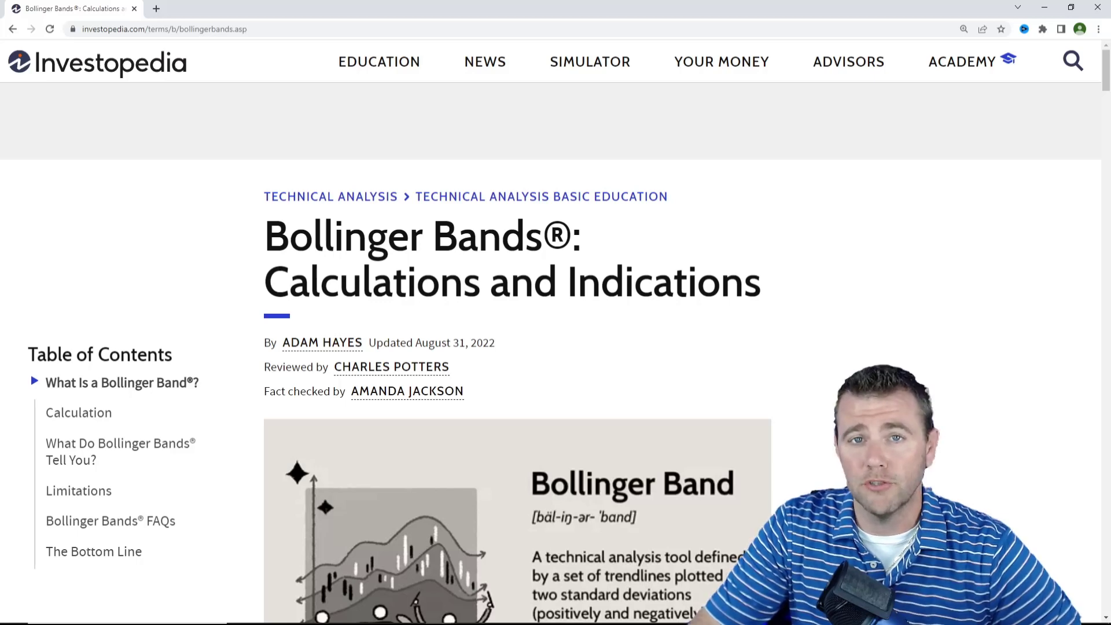
Read through the Bollinger Bands article, covering the definition, key takeaways, calculation formula, example chart and The Squeeze section
scroll(555, 348, down, 8)
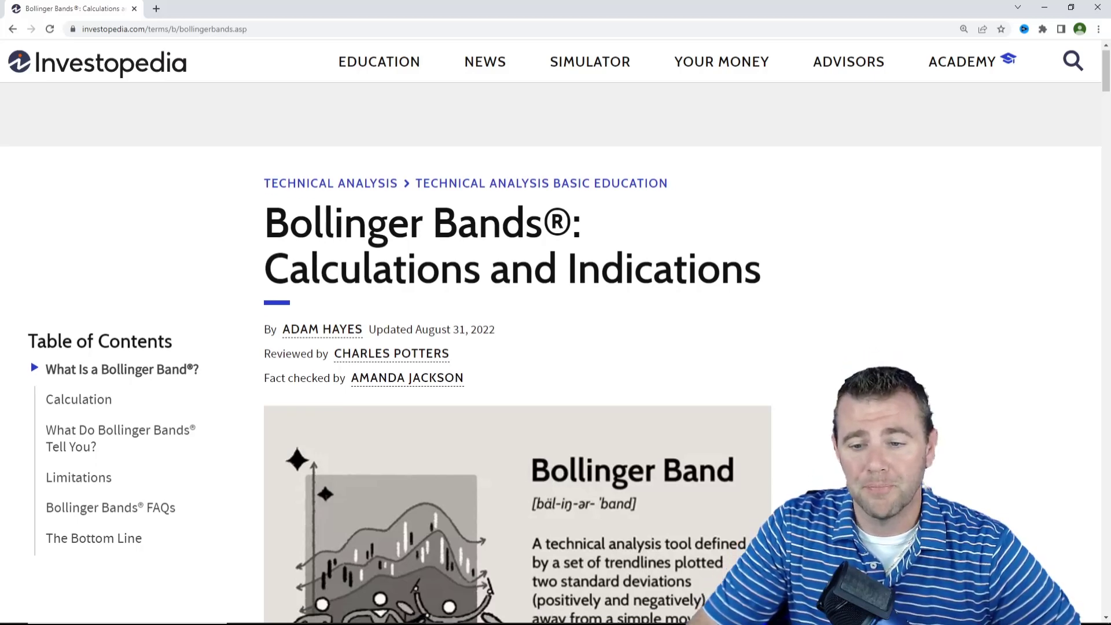
scroll(556, 347, down, 1)
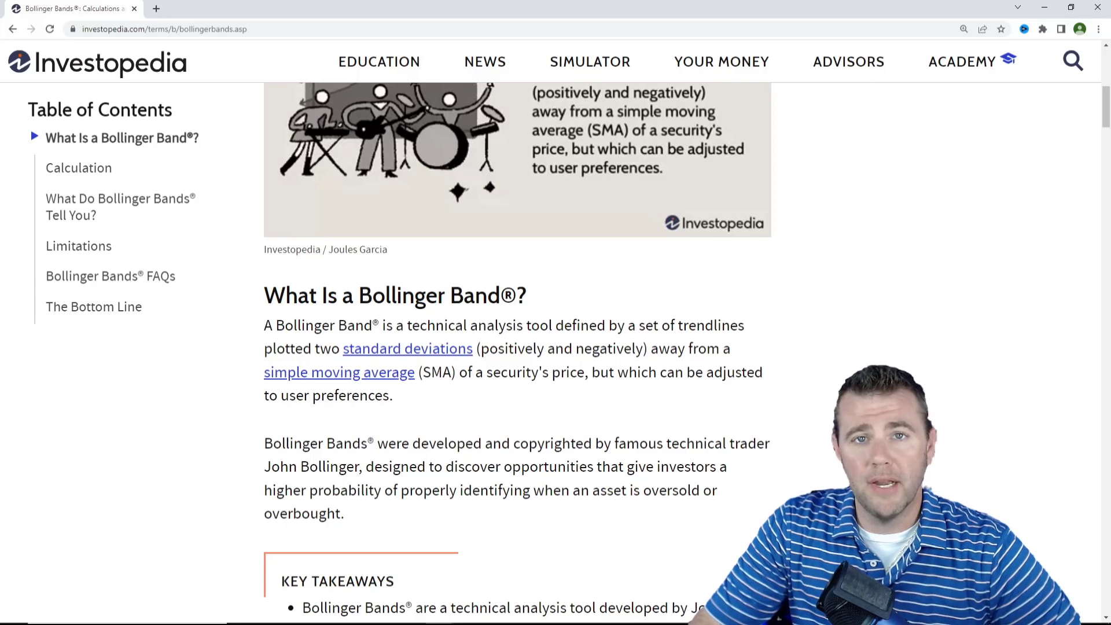
scroll(518, 347, down, 3)
scroll(518, 347, down, 2)
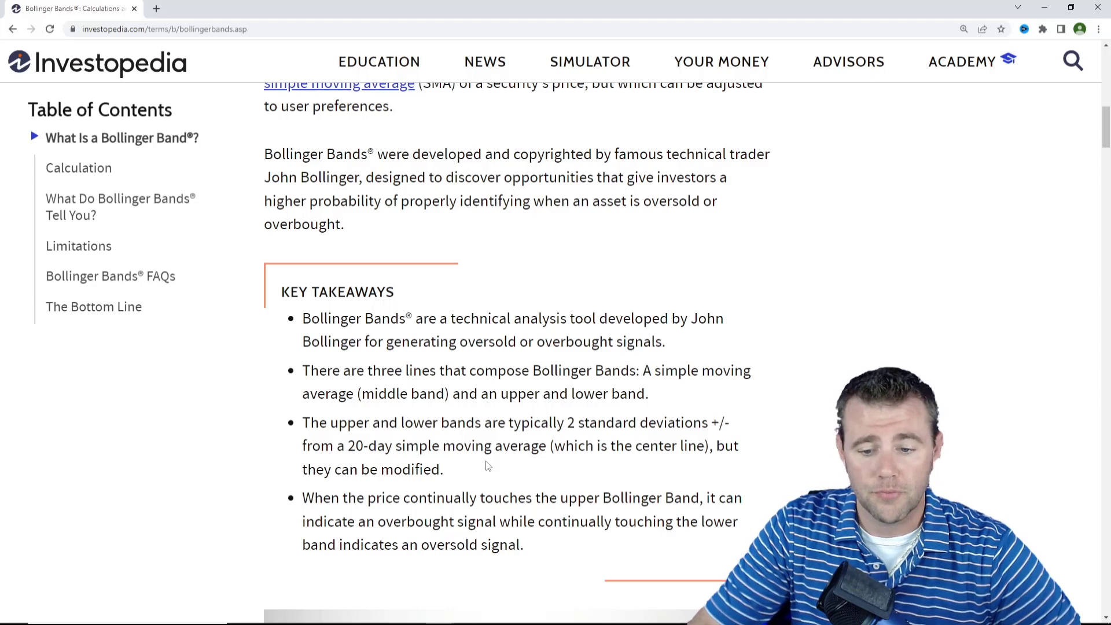
scroll(488, 466, down, 13)
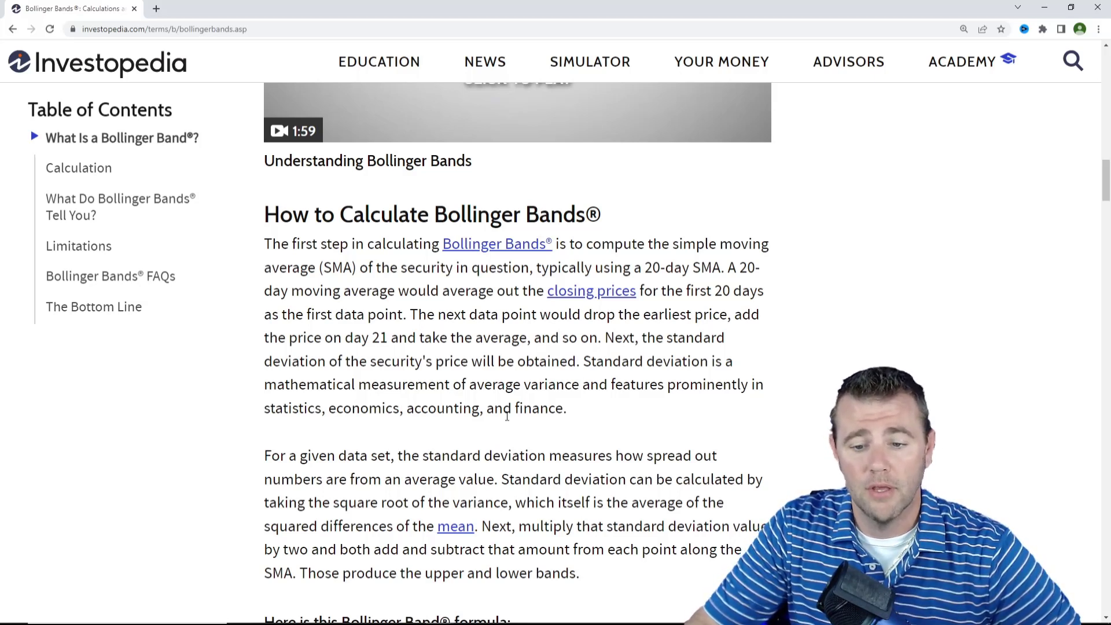
scroll(507, 416, down, 10)
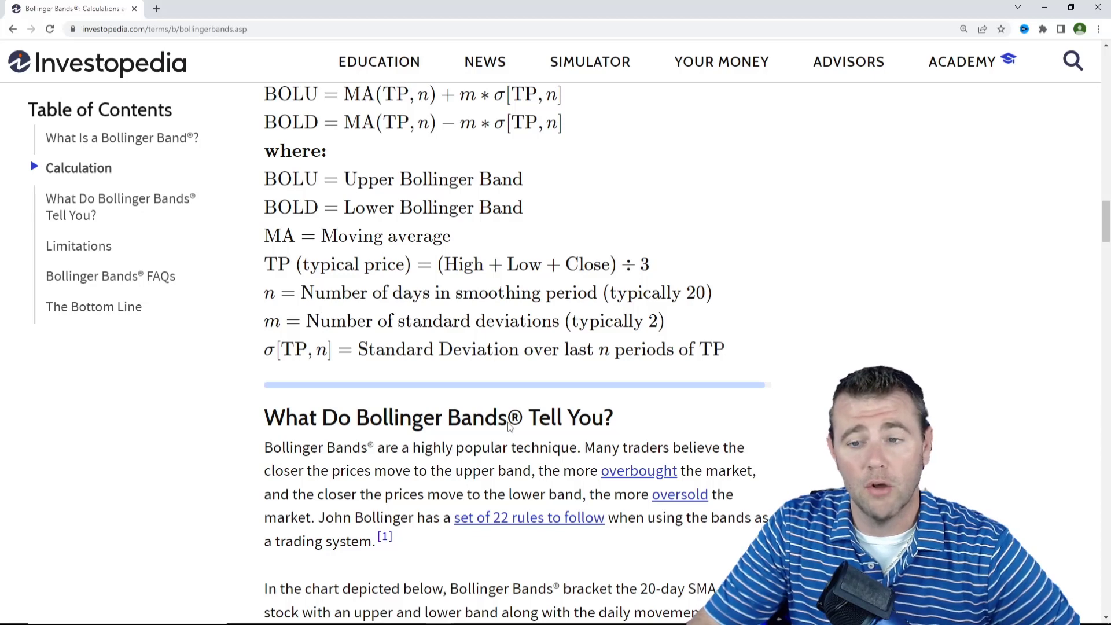
scroll(509, 426, down, 6)
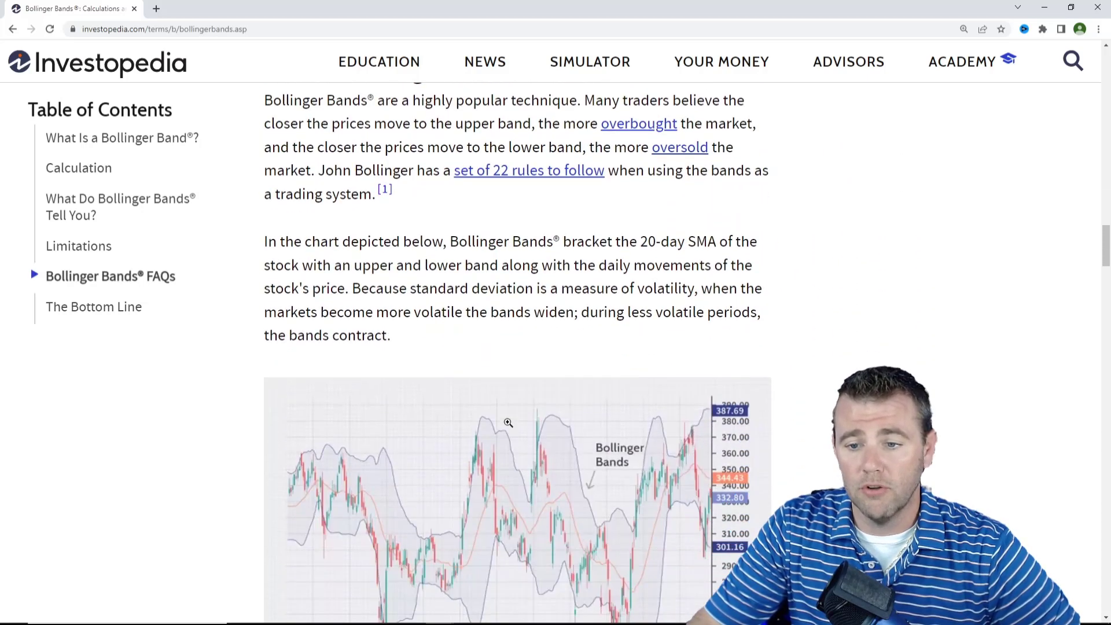
scroll(508, 423, down, 8)
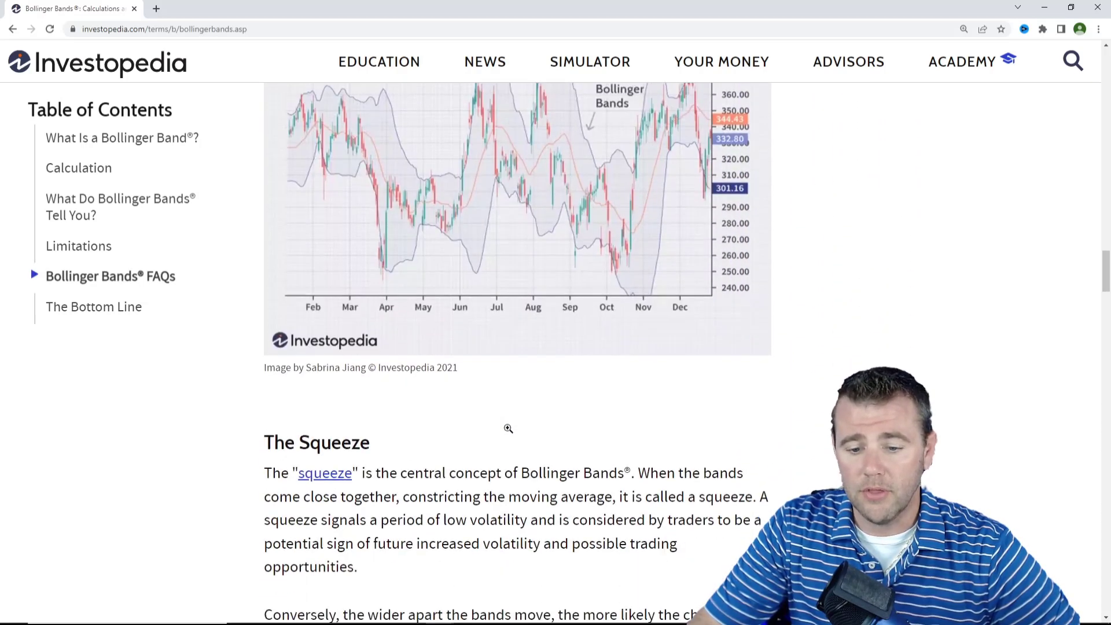
scroll(509, 428, down, 1)
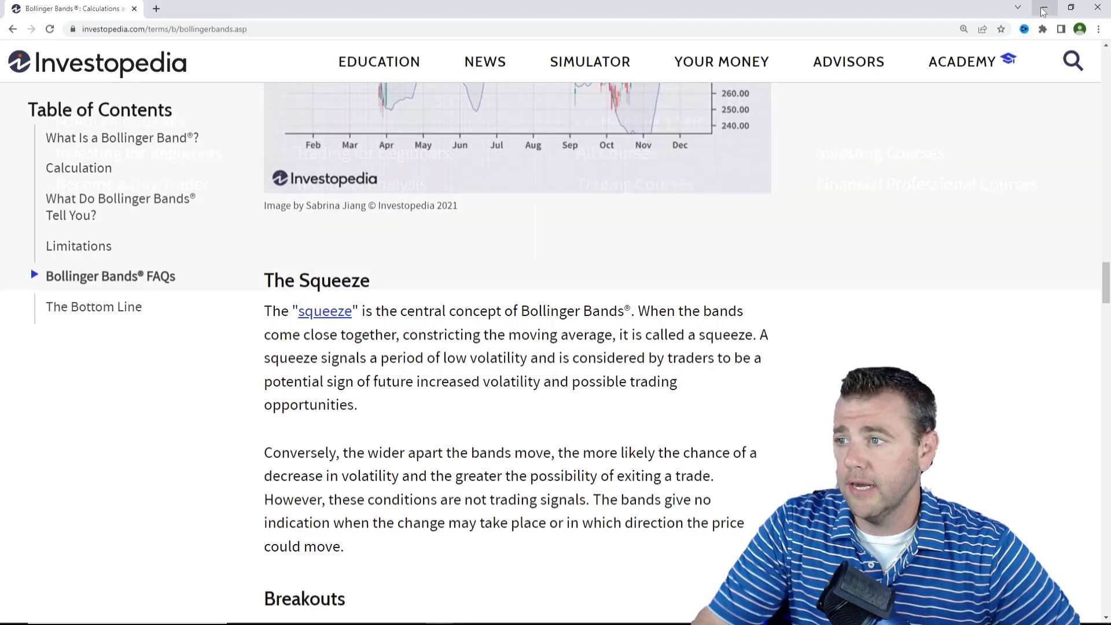
Switch to VectorVest and add a search condition requiring the split-adjusted stock price to be > 1
click(1044, 8)
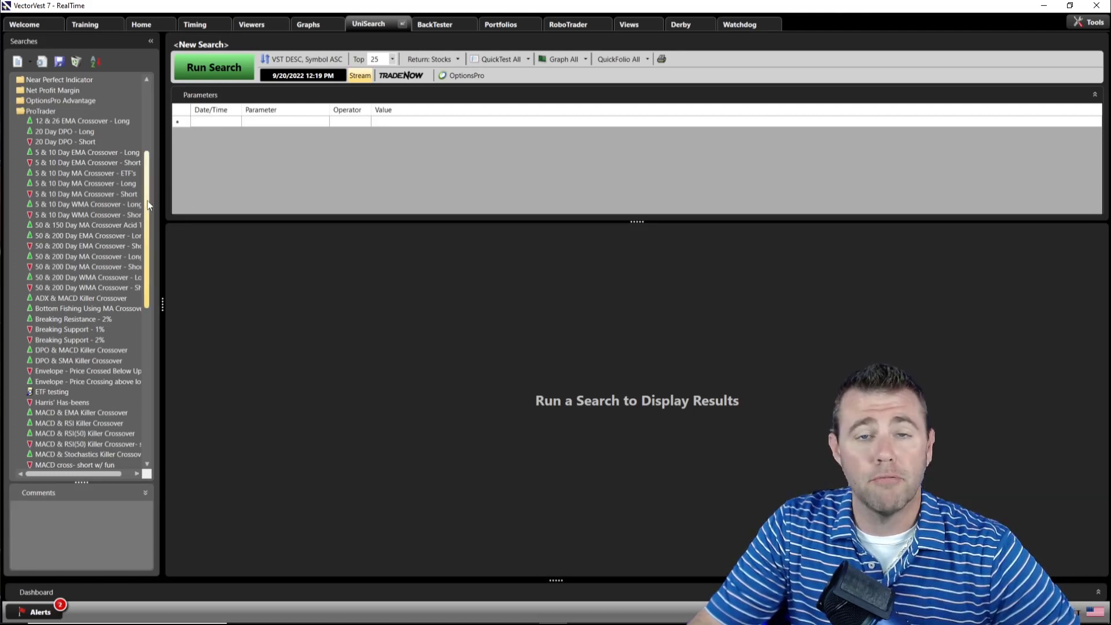
scroll(149, 205, up, 1)
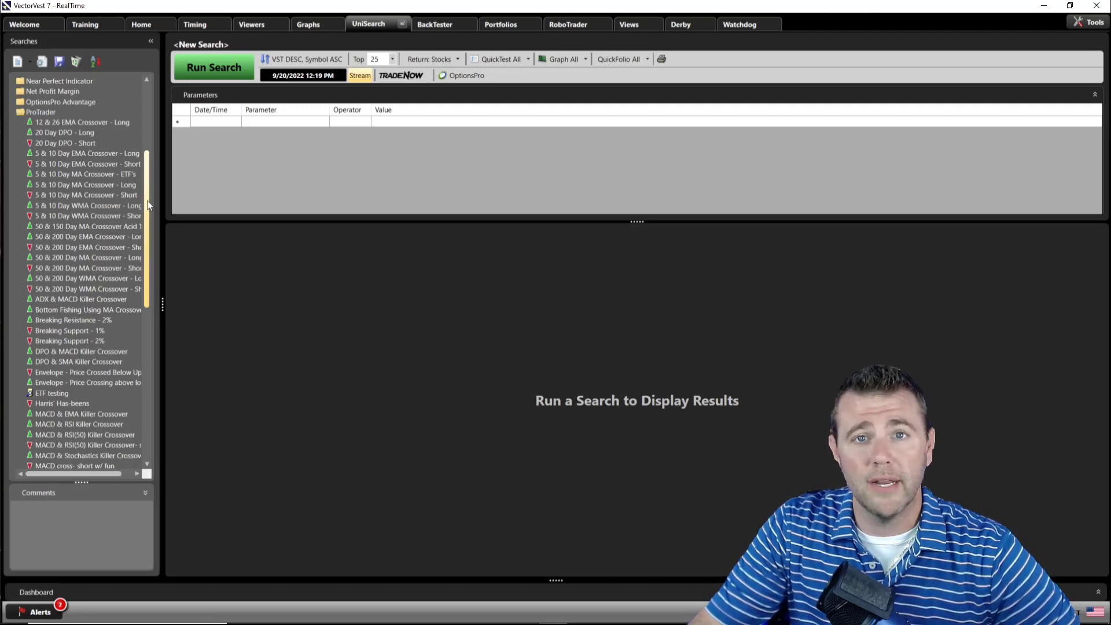
click(269, 123)
mouse_move(286, 136)
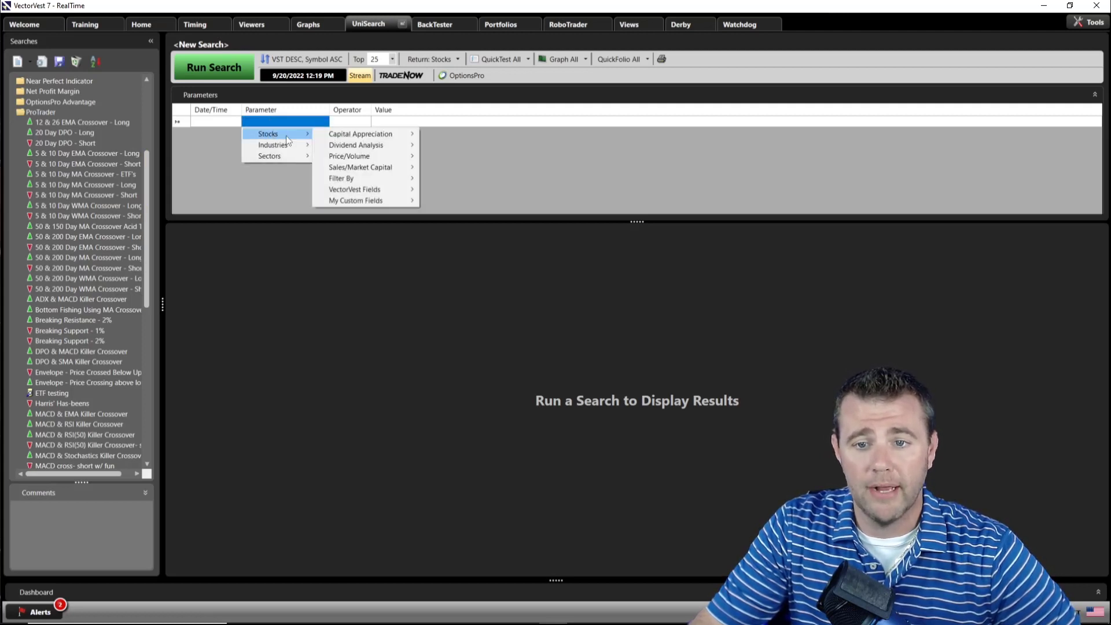
mouse_move(373, 156)
click(446, 154)
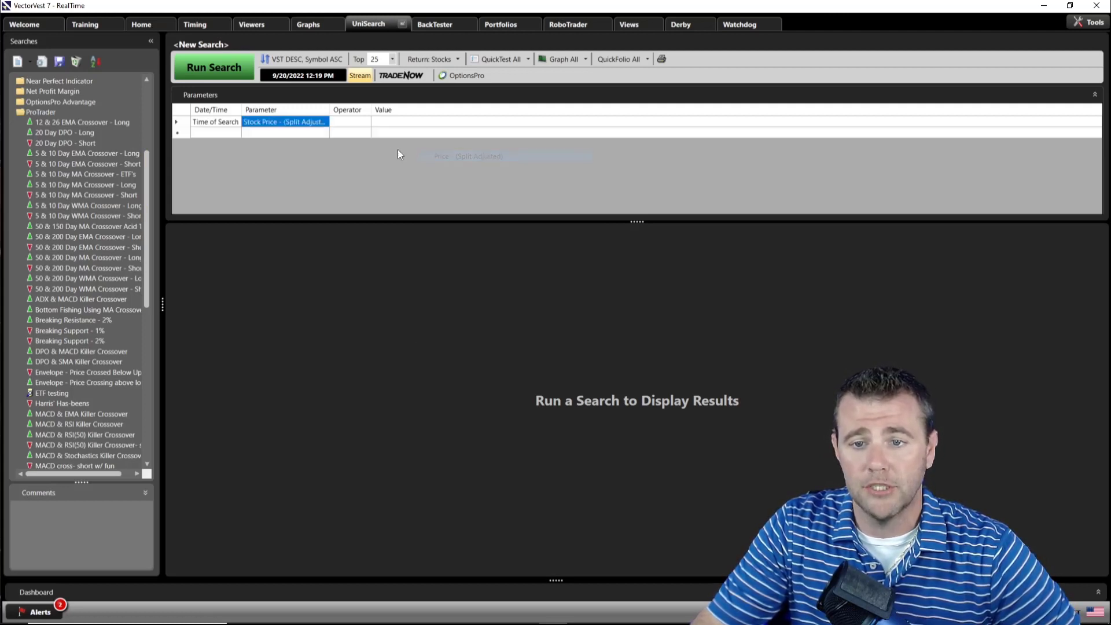
click(360, 128)
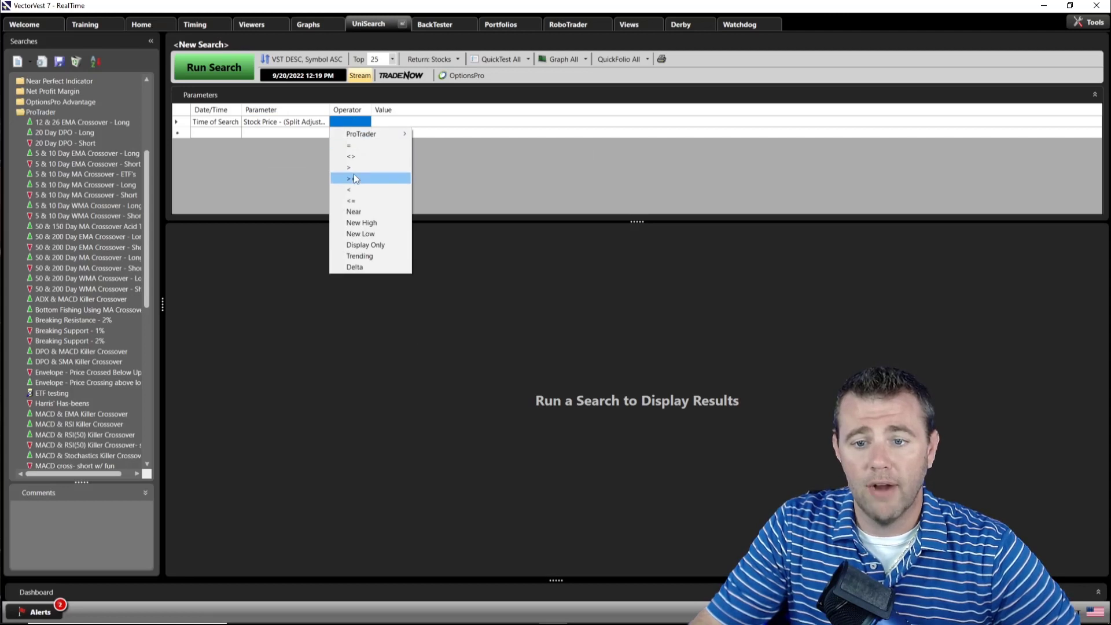
click(352, 180)
click(385, 123)
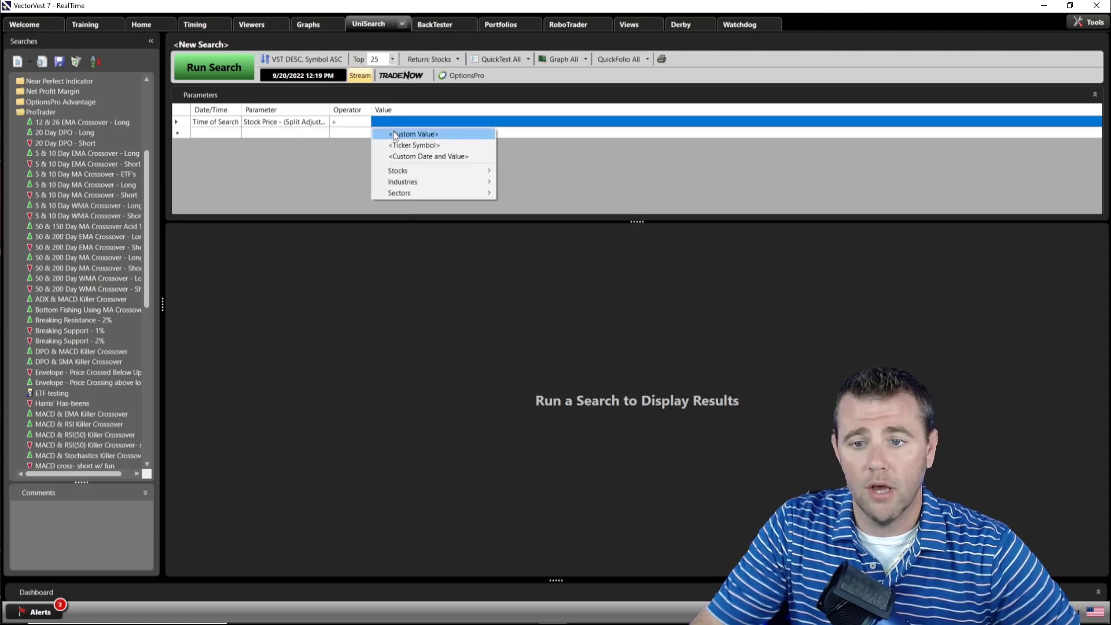
click(394, 131)
text(1)
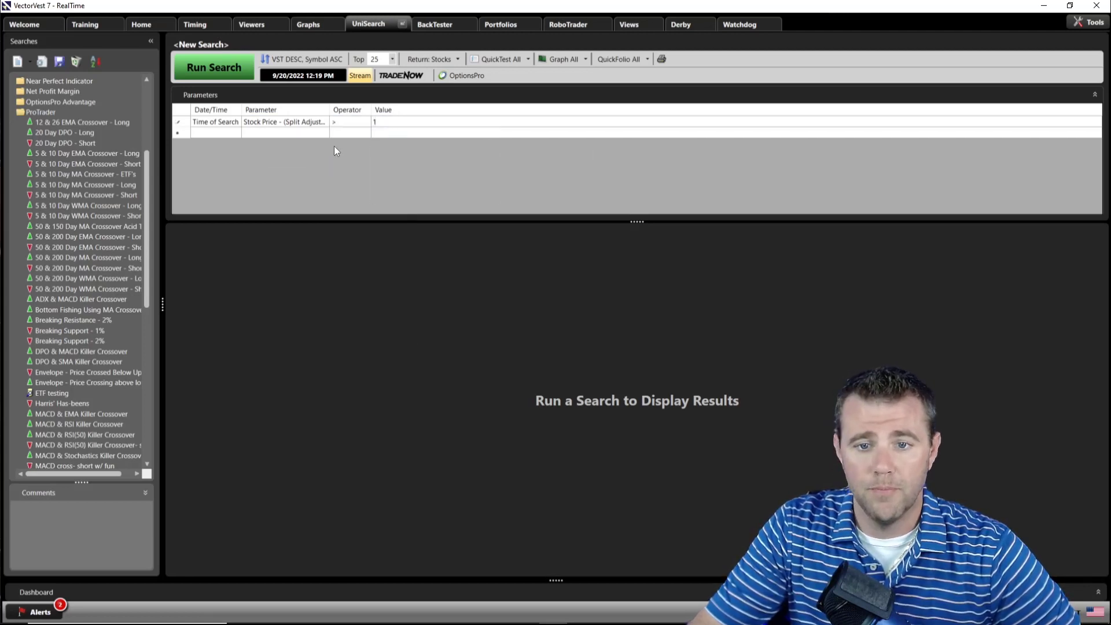
Add a second search condition requiring the stock's 50-day moving average volume (AvgVol) to be >= 100000
click(272, 132)
mouse_move(284, 145)
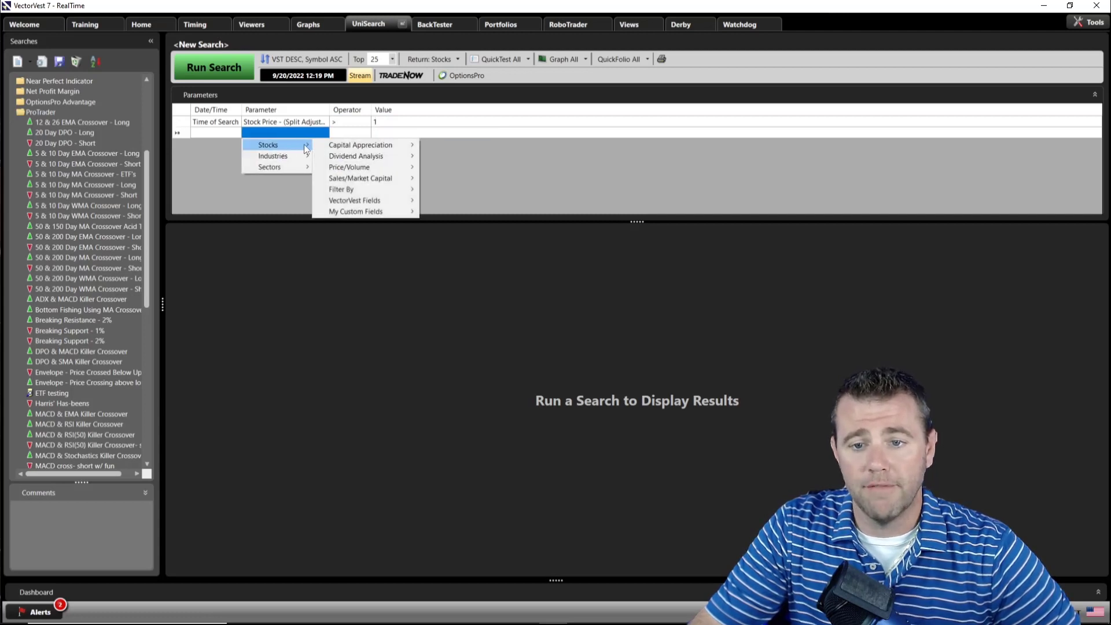
mouse_move(388, 170)
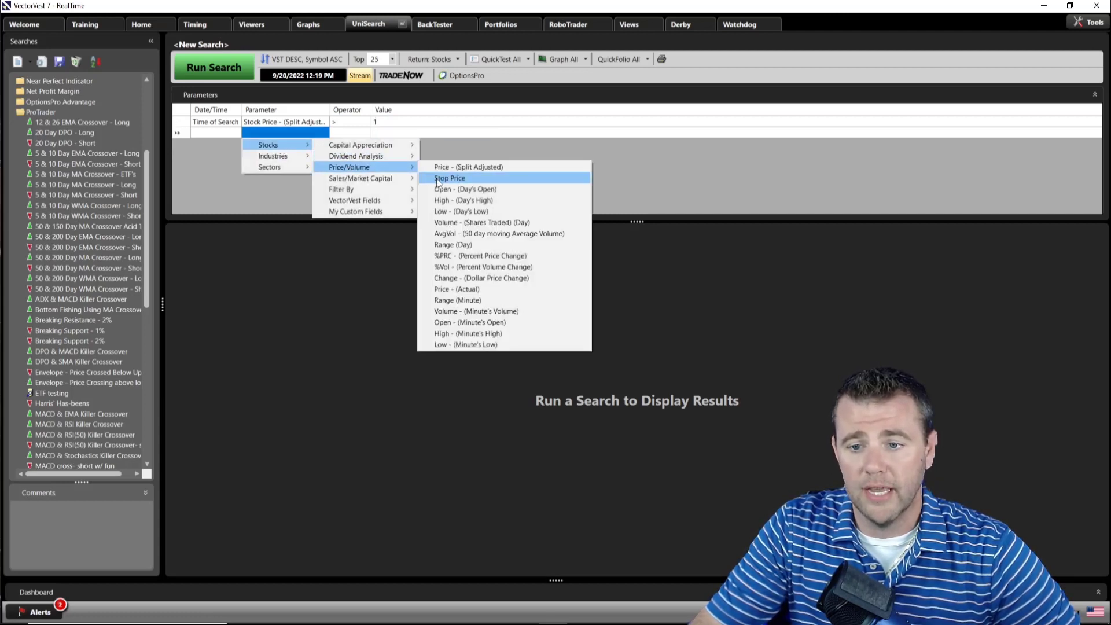
click(463, 233)
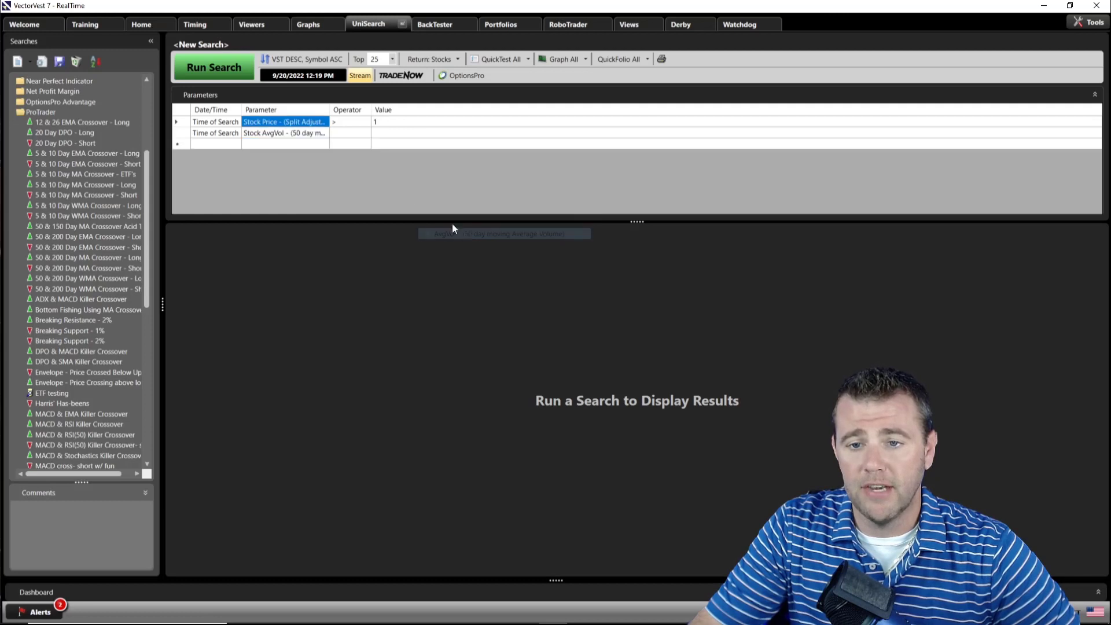
click(350, 133)
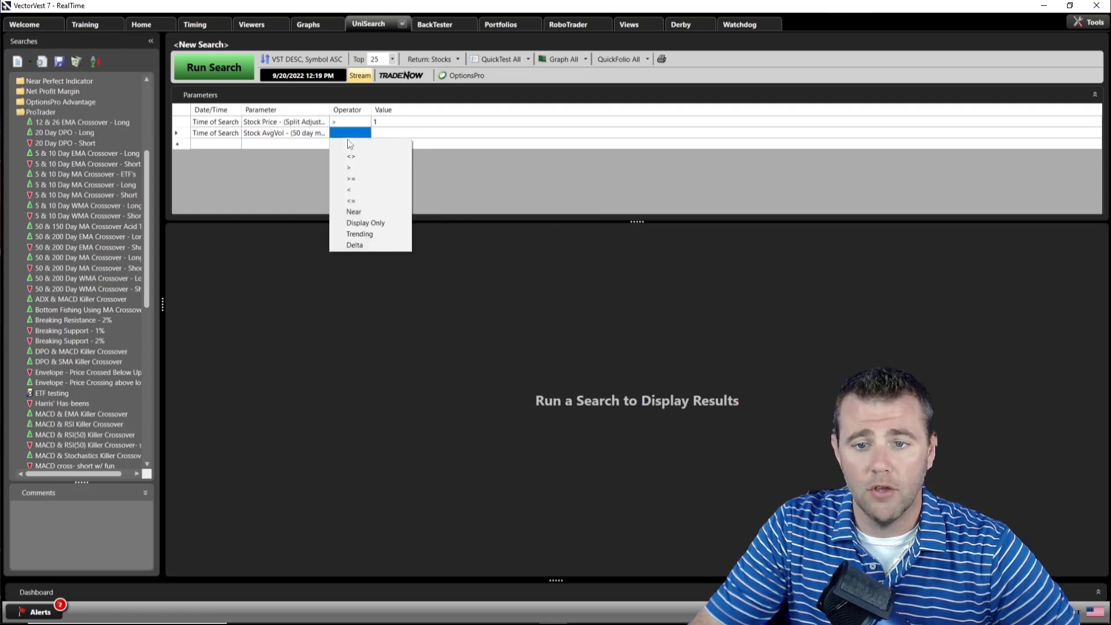
click(351, 178)
click(385, 133)
click(391, 146)
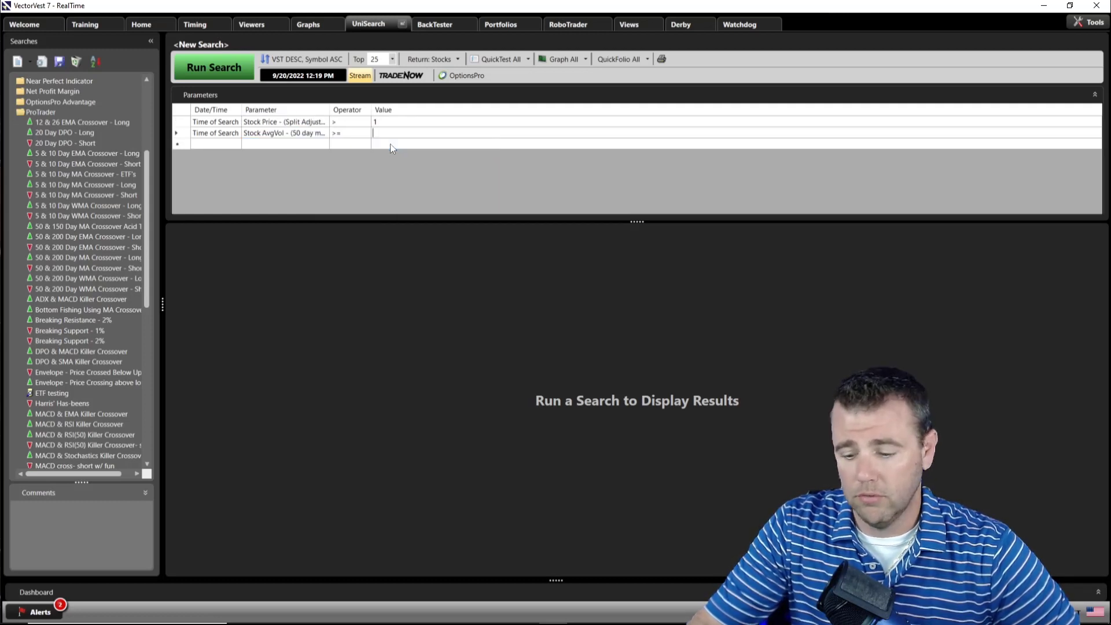
text(100000)
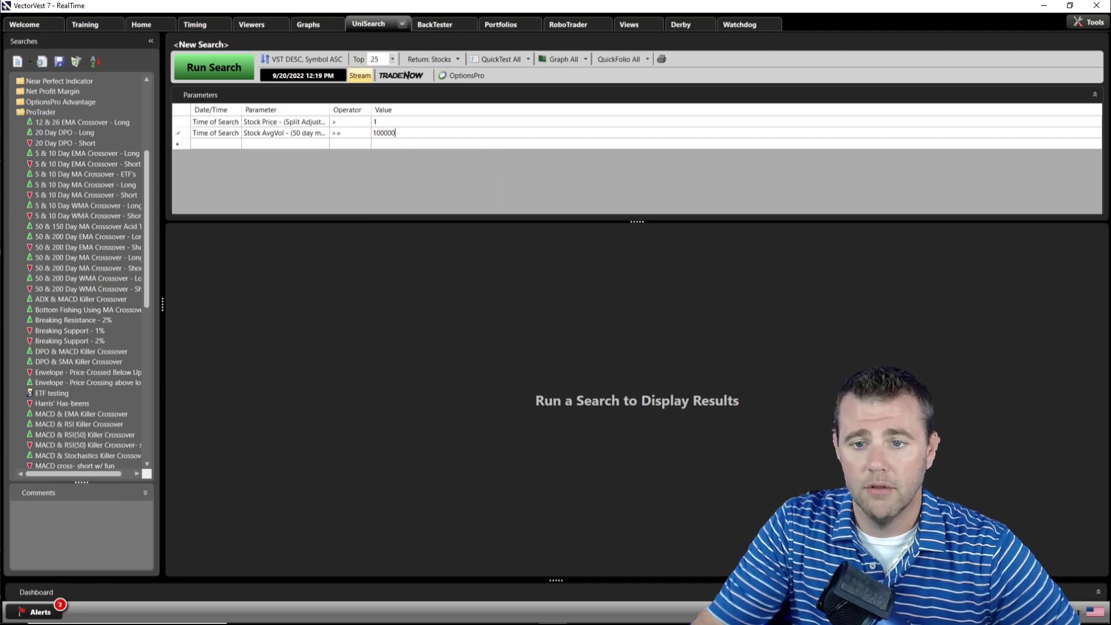
Add a Stock Exchange filter as the third search condition with the not-equal operator <>
click(304, 145)
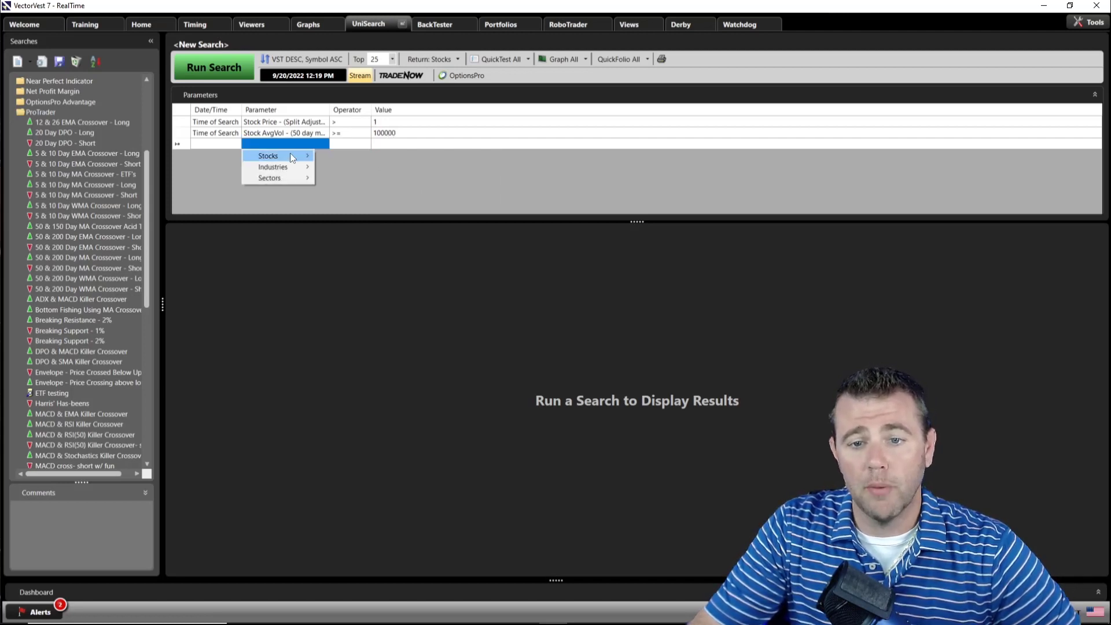
mouse_move(291, 155)
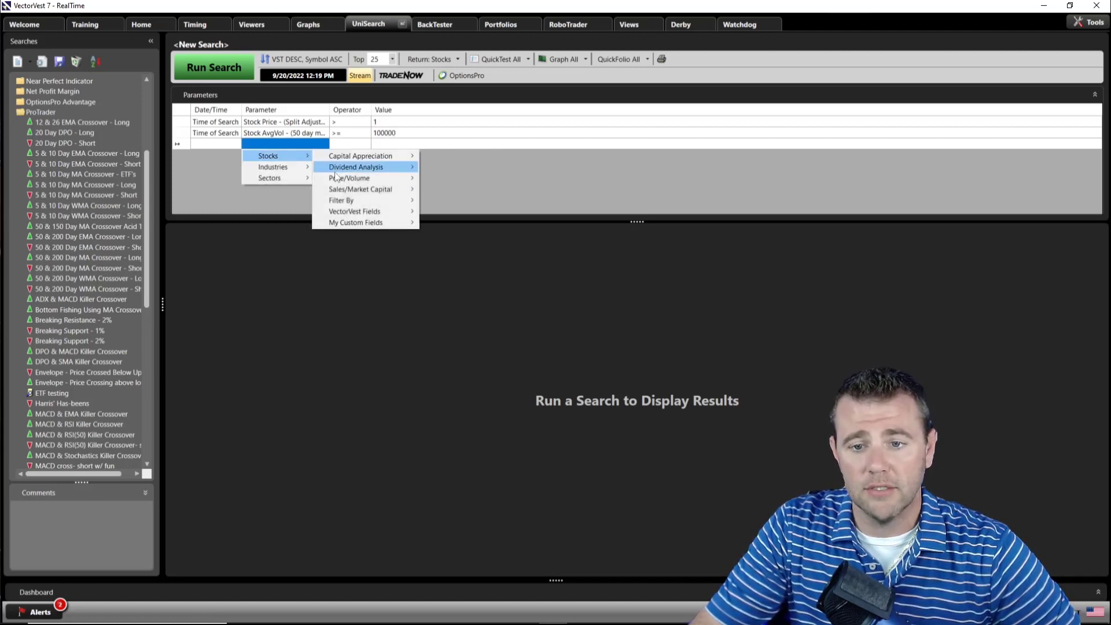
mouse_move(351, 201)
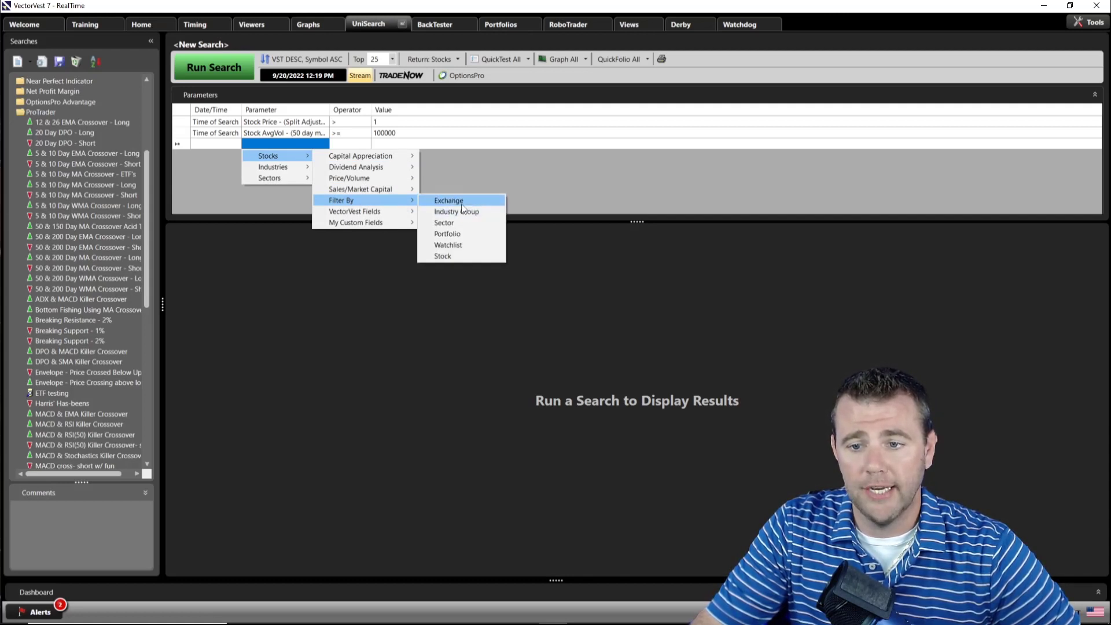
click(449, 201)
click(350, 145)
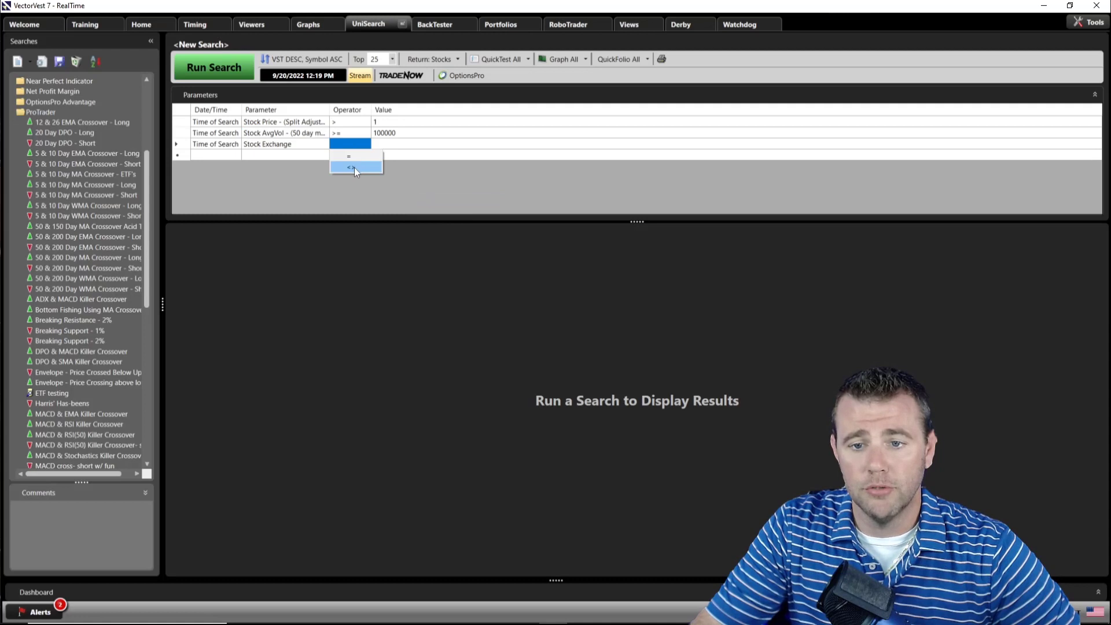
click(355, 168)
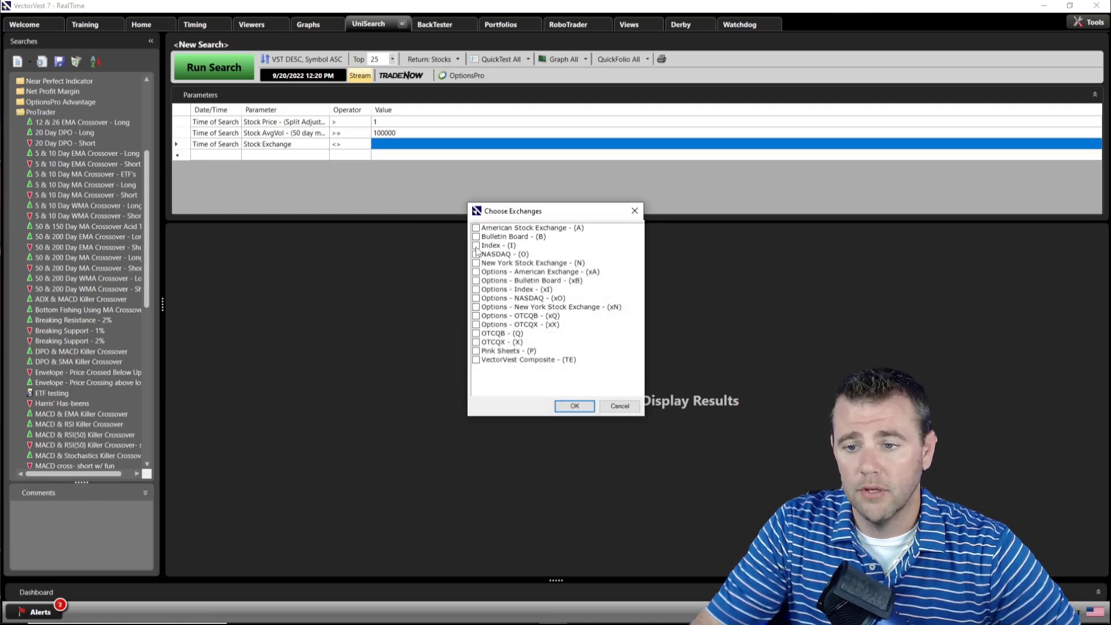
Choose Bulletin Board, Options - Bulletin Board, OTCQB, OTCQX, Pink Sheets, Options - OTCQB and Options - OTCQX as the excluded exchanges
click(476, 236)
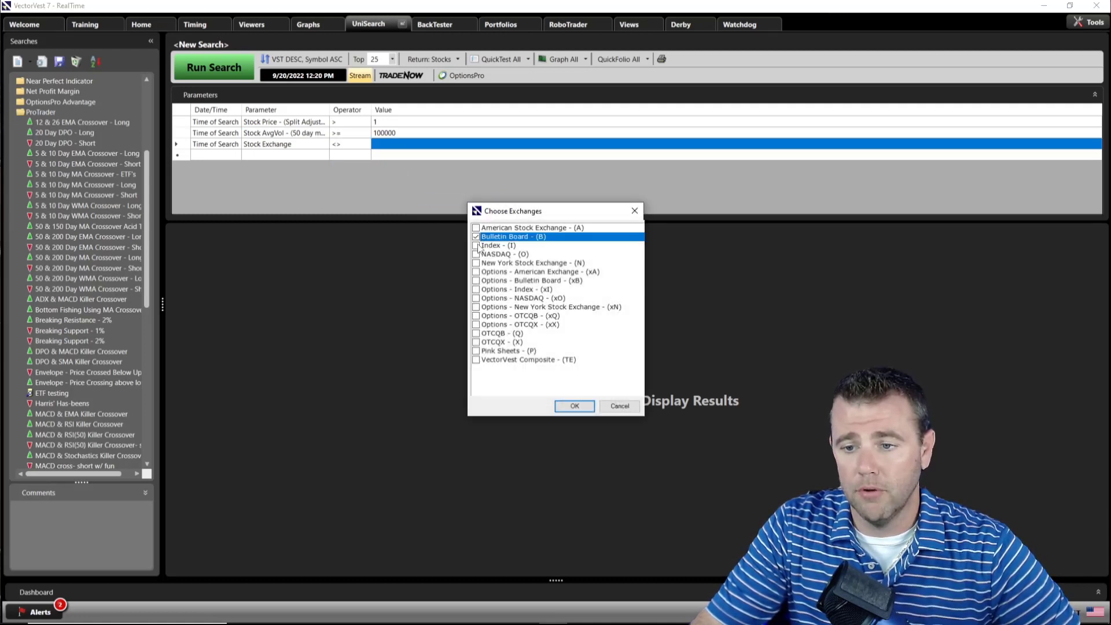
click(476, 281)
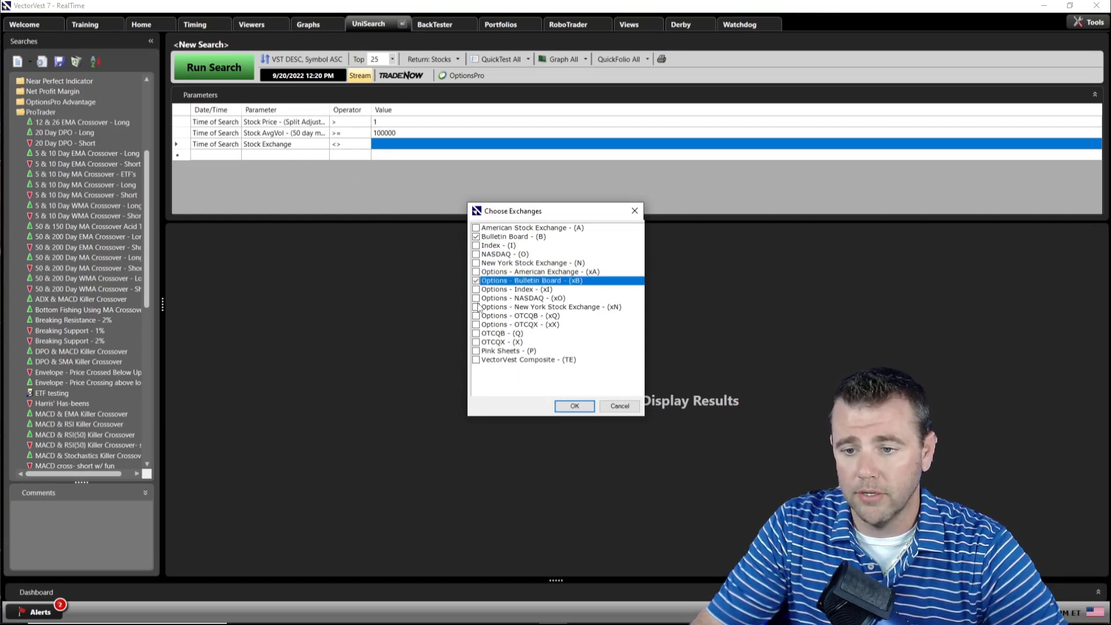
click(477, 334)
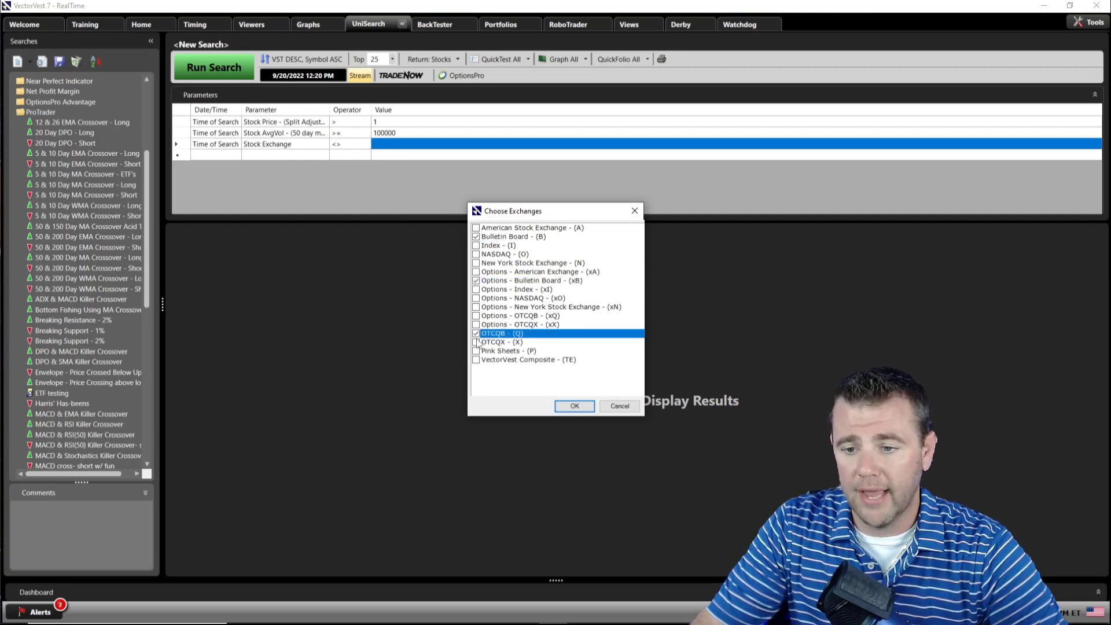
click(476, 342)
click(476, 352)
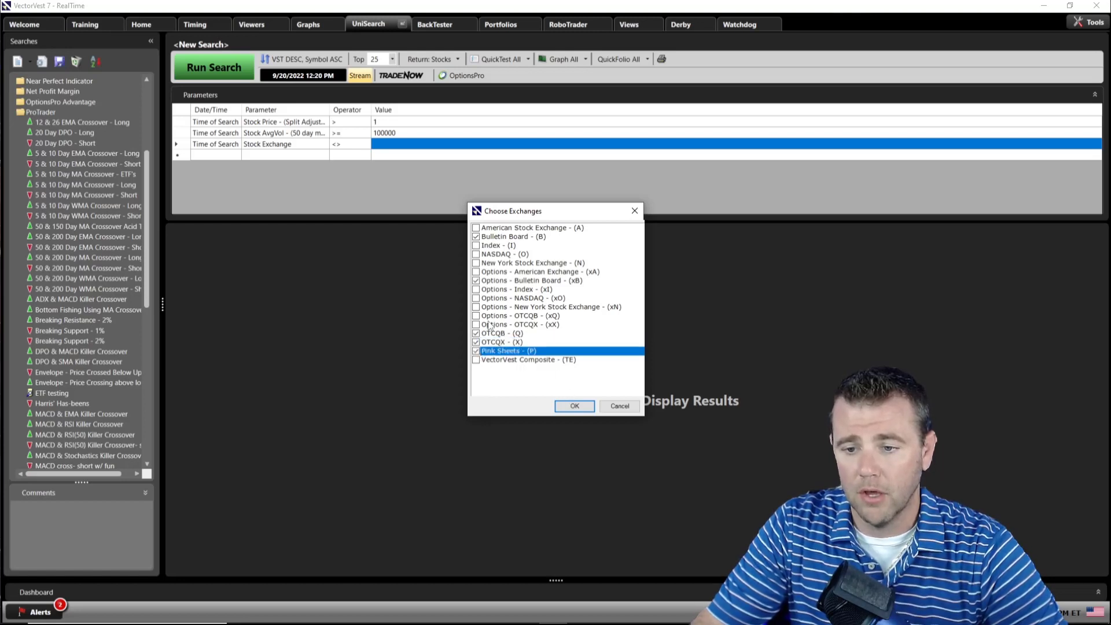
click(476, 316)
click(477, 325)
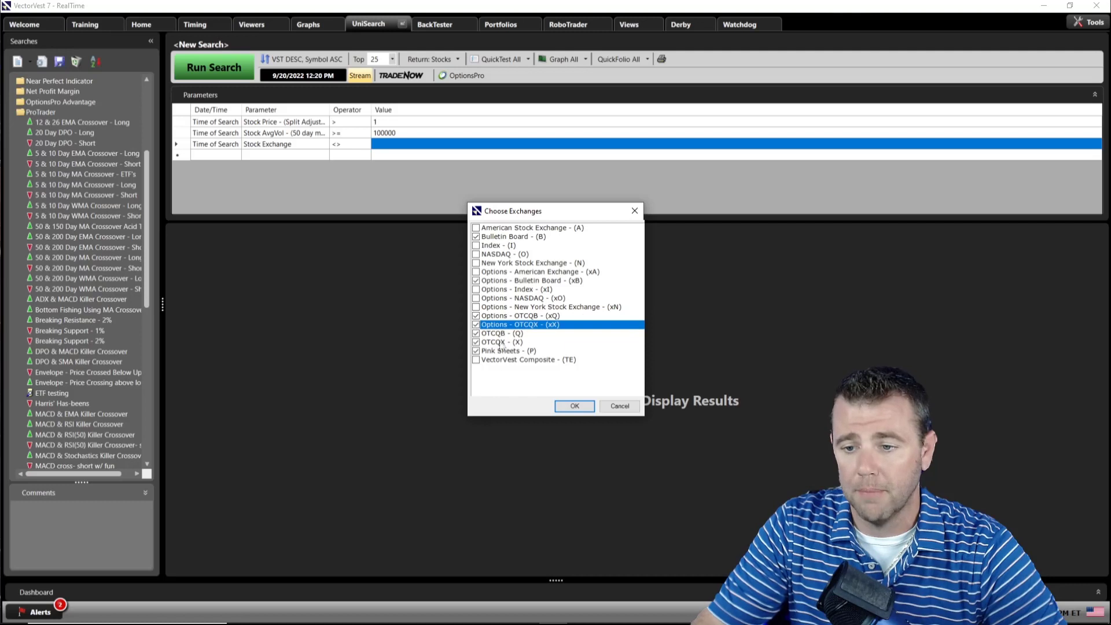
click(573, 404)
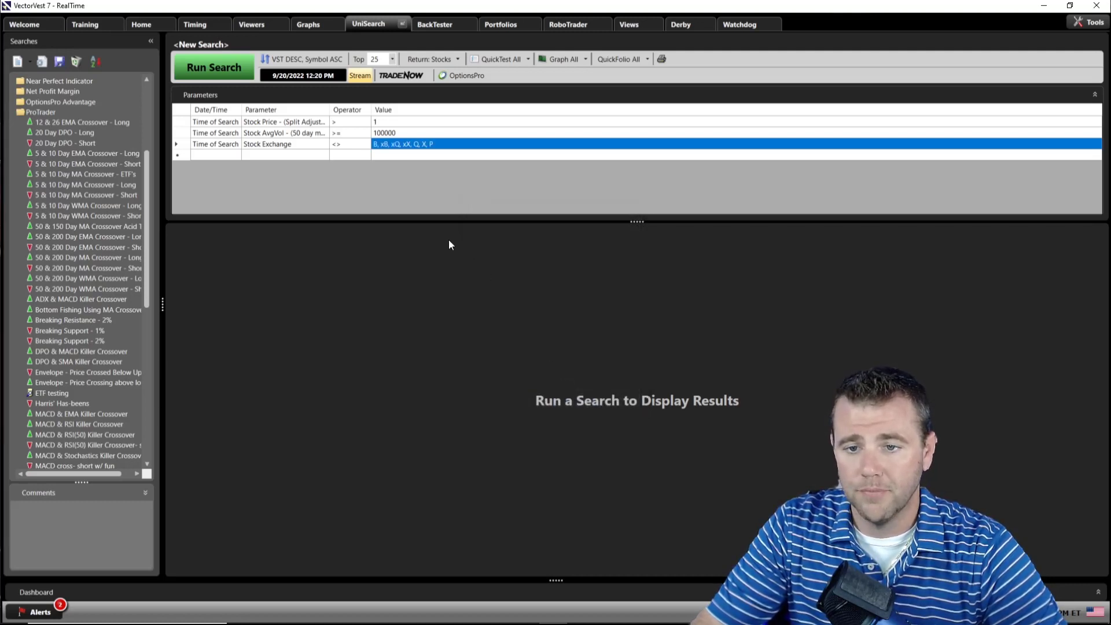
Add a fourth search condition on the split-adjusted stock price using the ProTrader Bollinger Bands Crossover operator
click(294, 158)
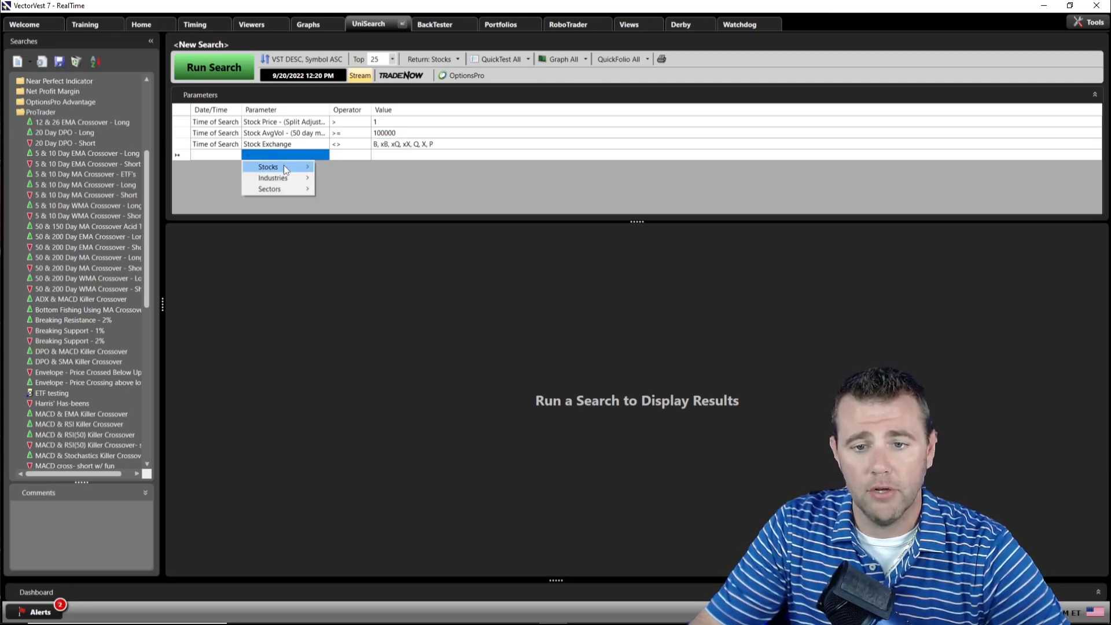
mouse_move(284, 166)
mouse_move(362, 190)
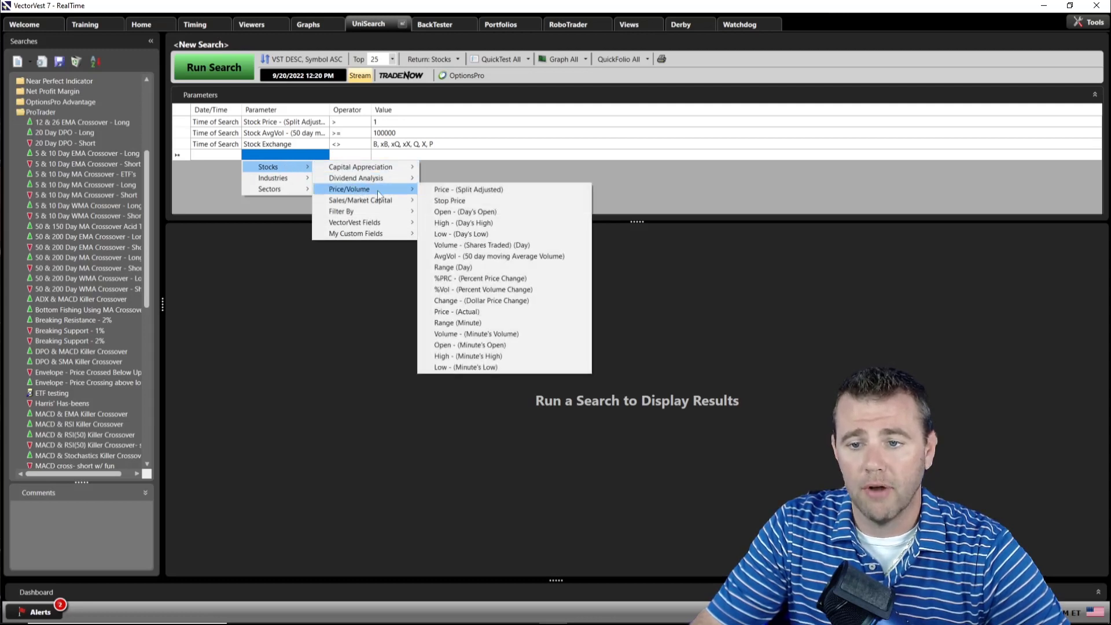
click(448, 190)
click(350, 155)
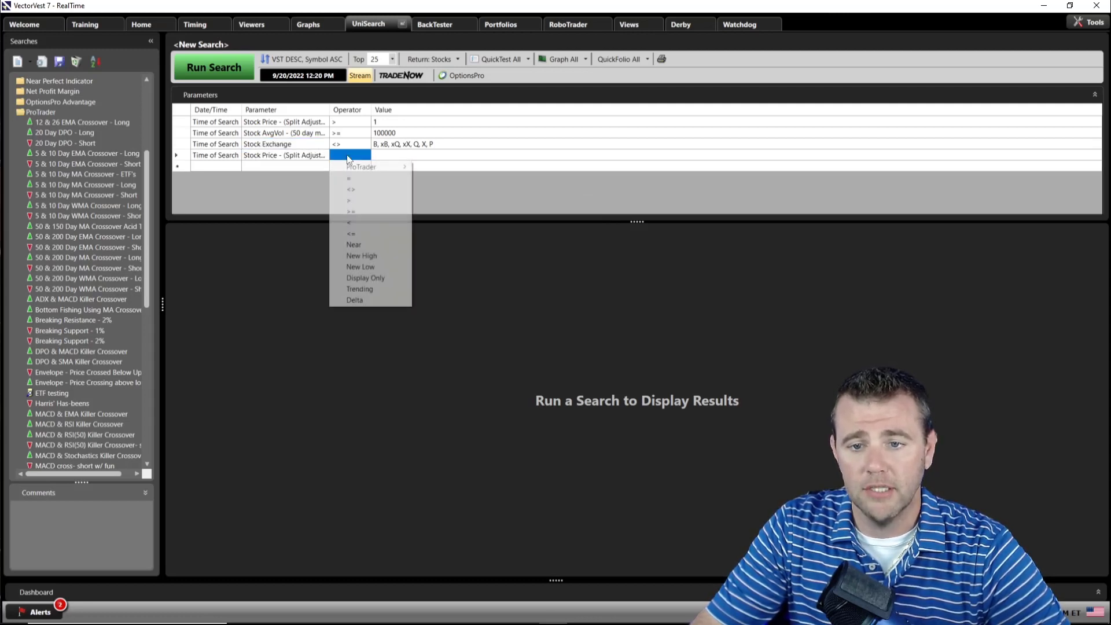
mouse_move(363, 167)
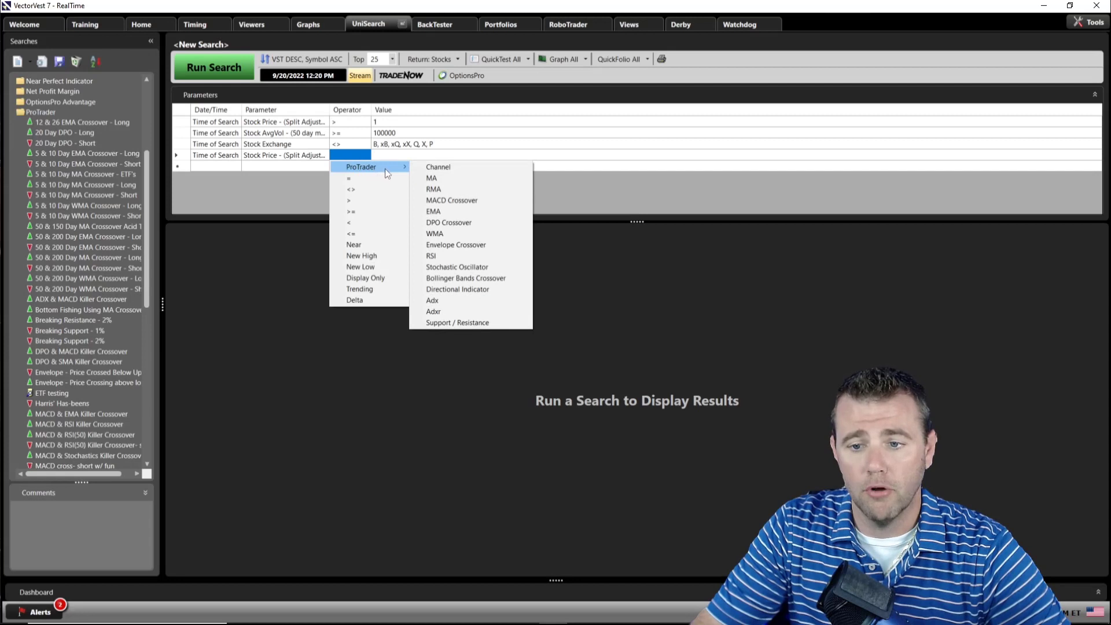
click(452, 277)
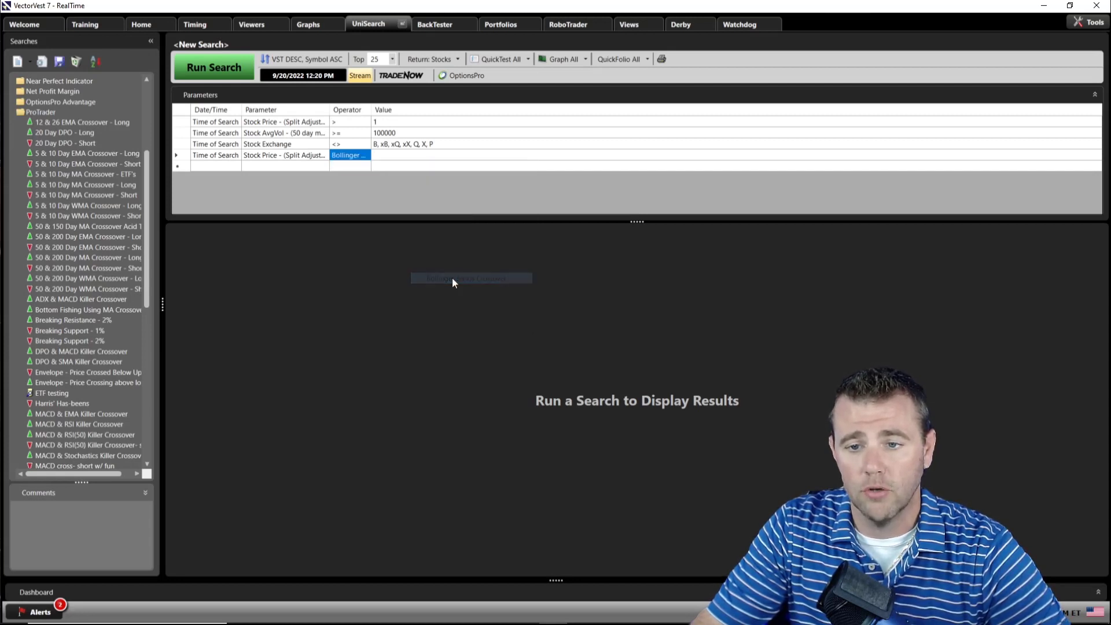
Set the Bollinger Bands crossover to a 20-day moving average with price crossed below the lower band in the past 1 day
click(398, 157)
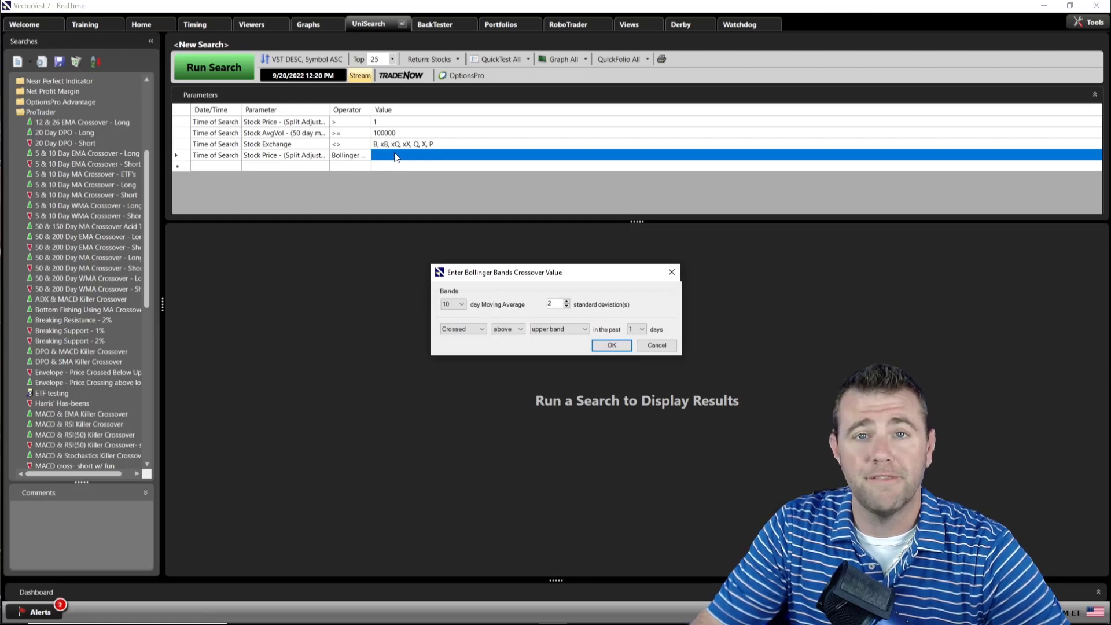
click(461, 304)
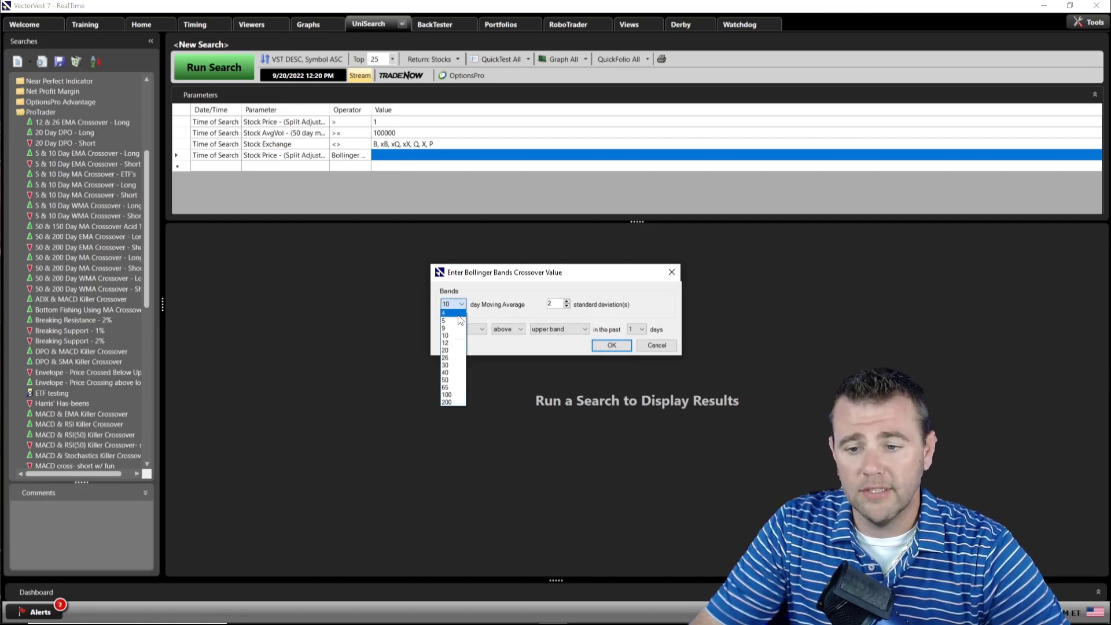
click(455, 352)
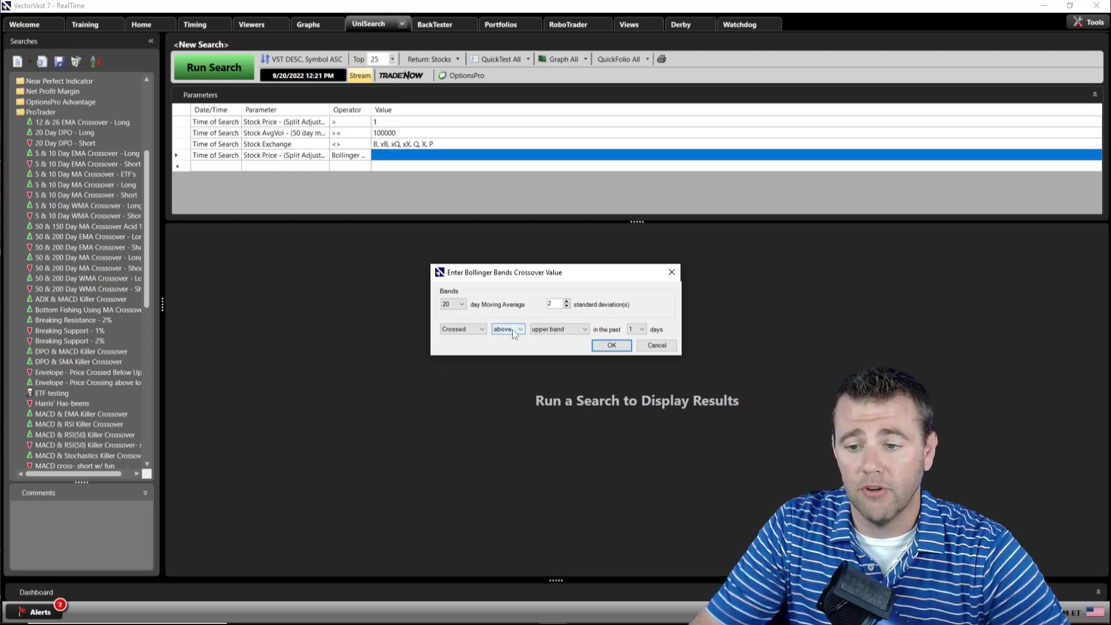
click(551, 331)
click(550, 346)
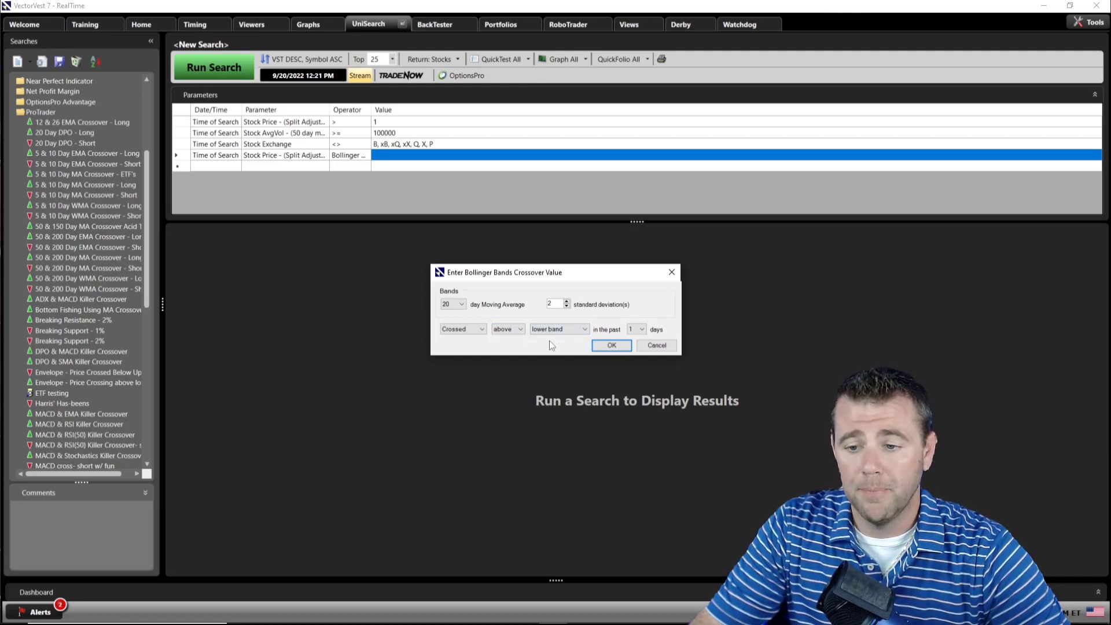
click(519, 329)
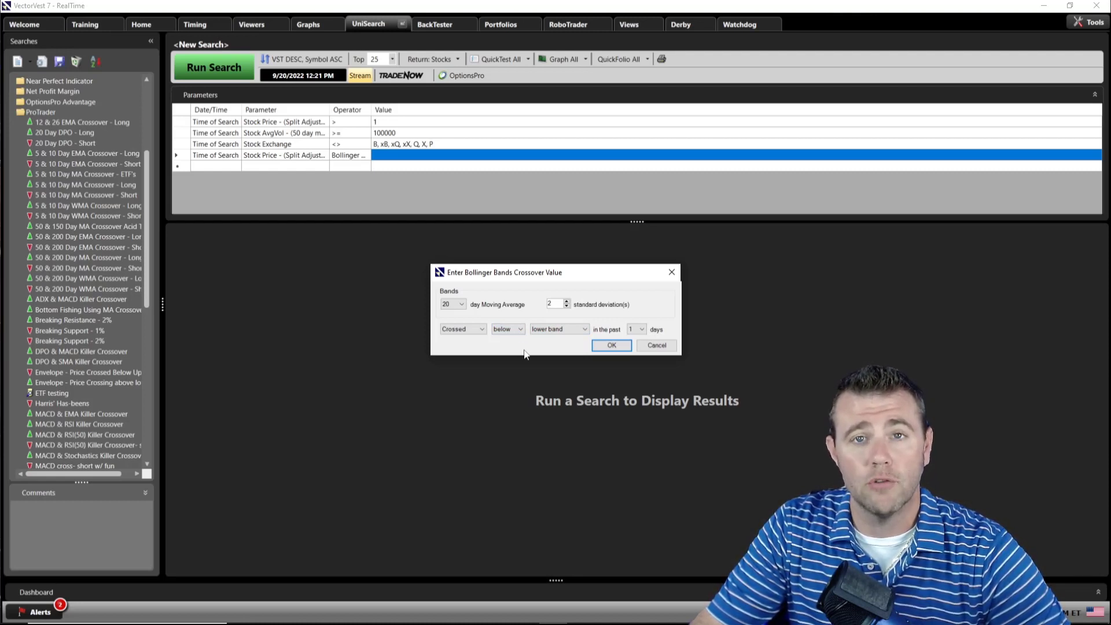
click(603, 347)
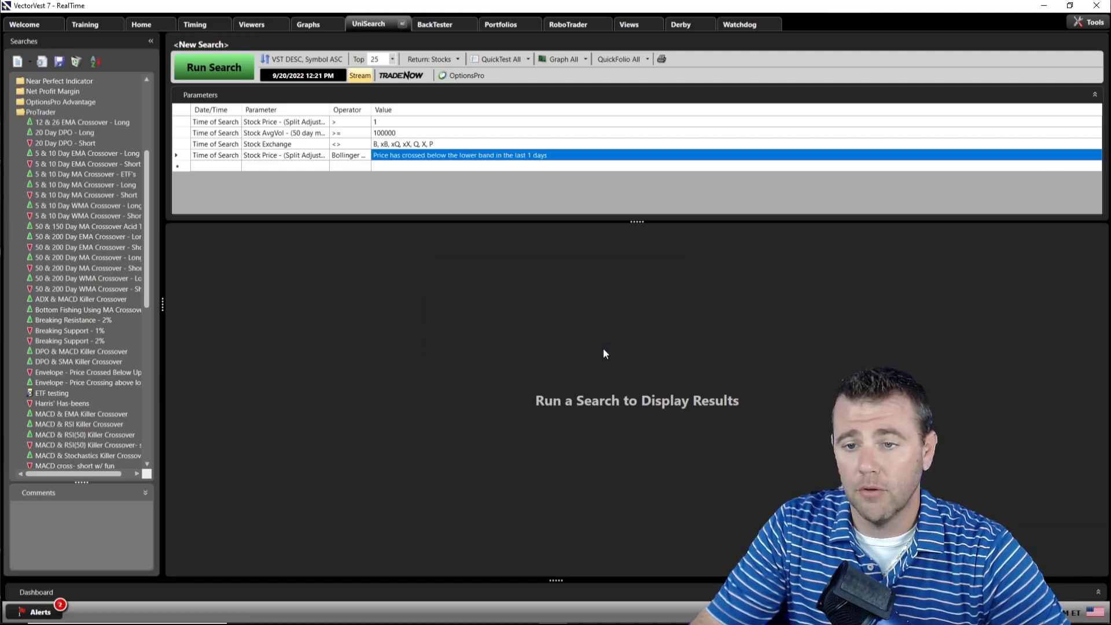
Run the search and graph all of the resulting stocks
click(252, 68)
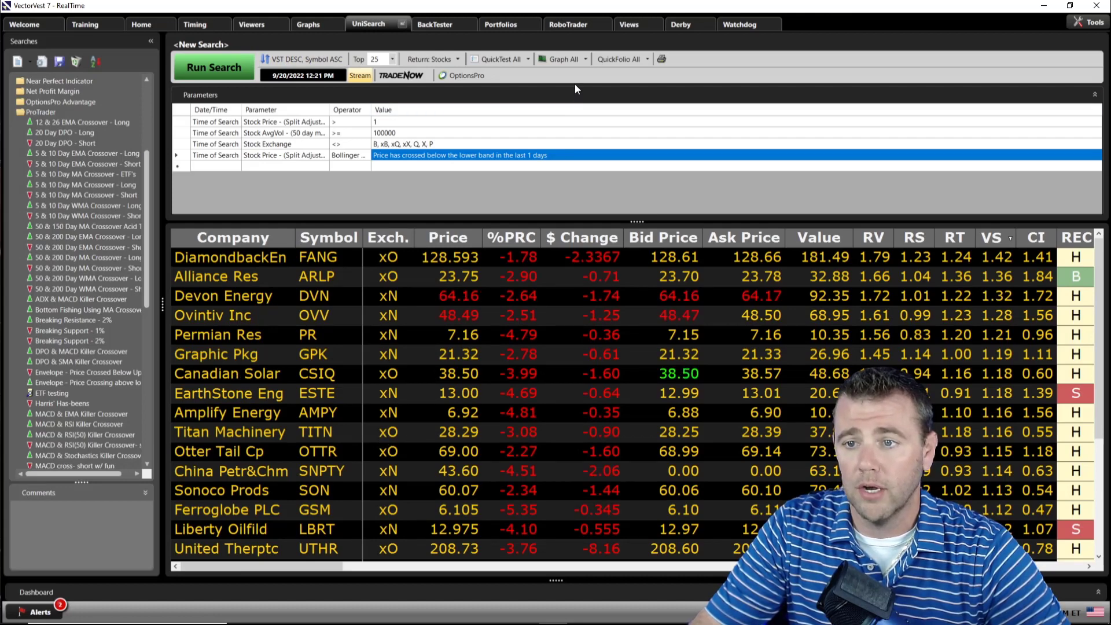
click(567, 62)
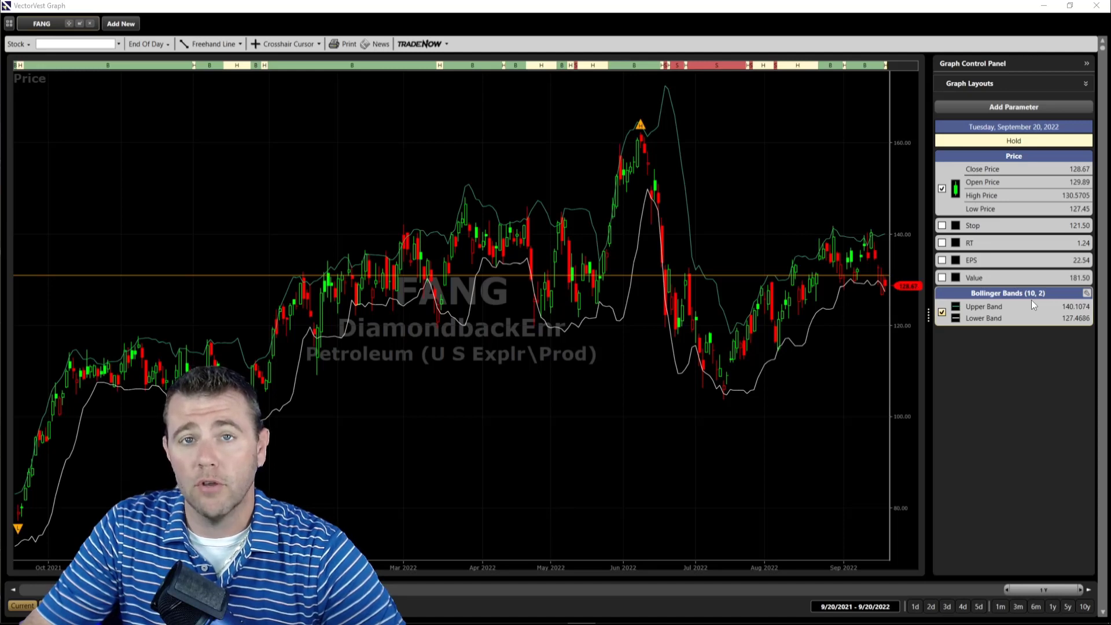
Set the period of the Bollinger Bands on the FANG graph to 20
right_click(1027, 303)
click(1002, 346)
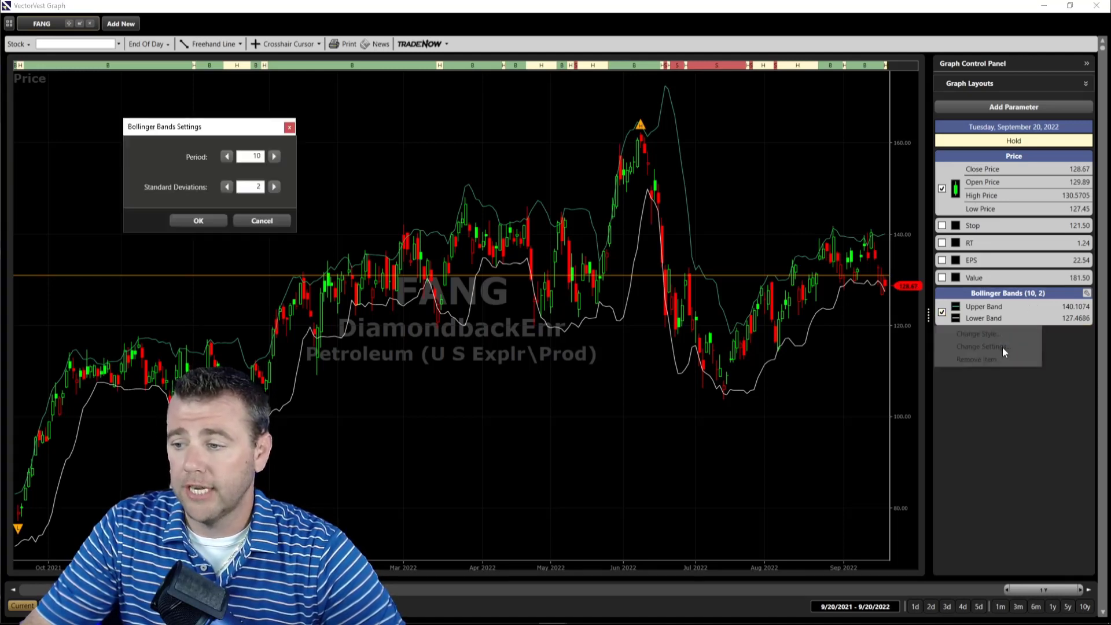
double_click(250, 160)
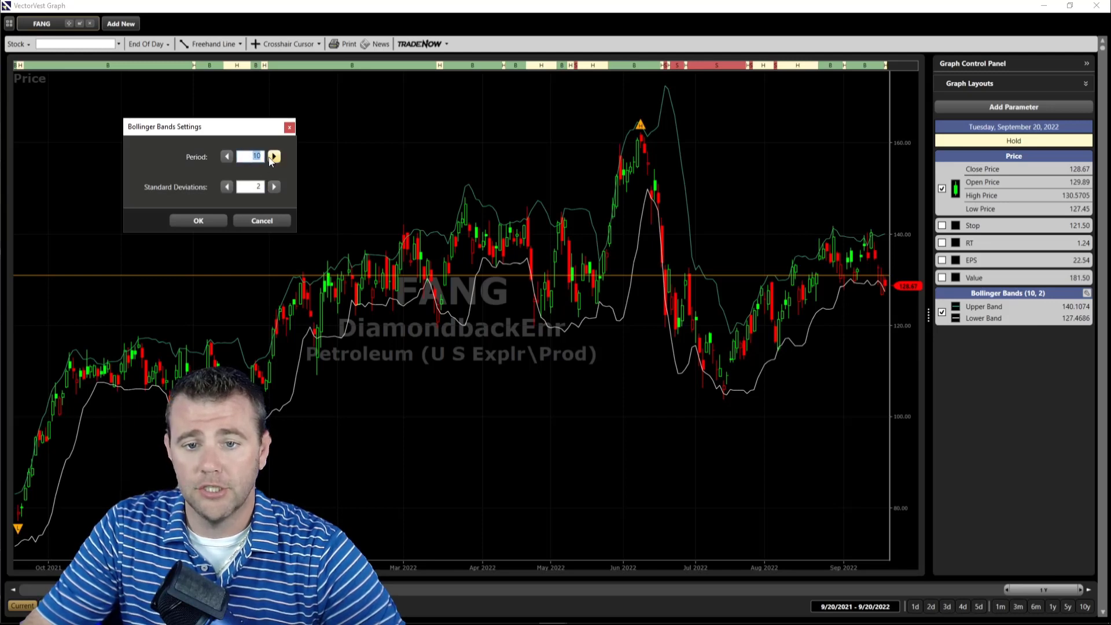
text(20)
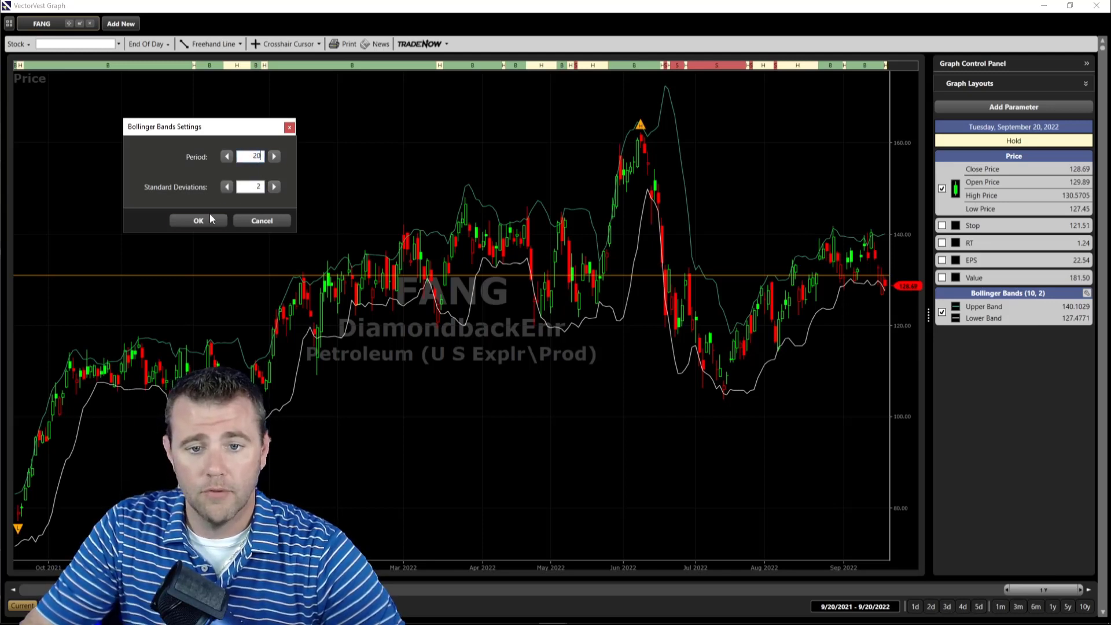
click(209, 219)
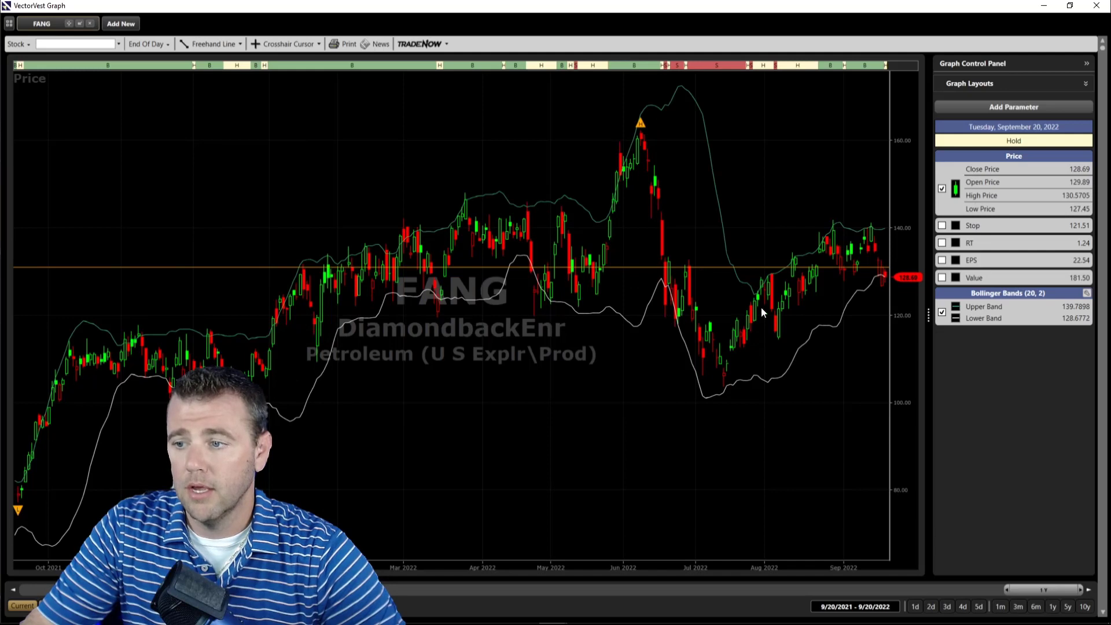
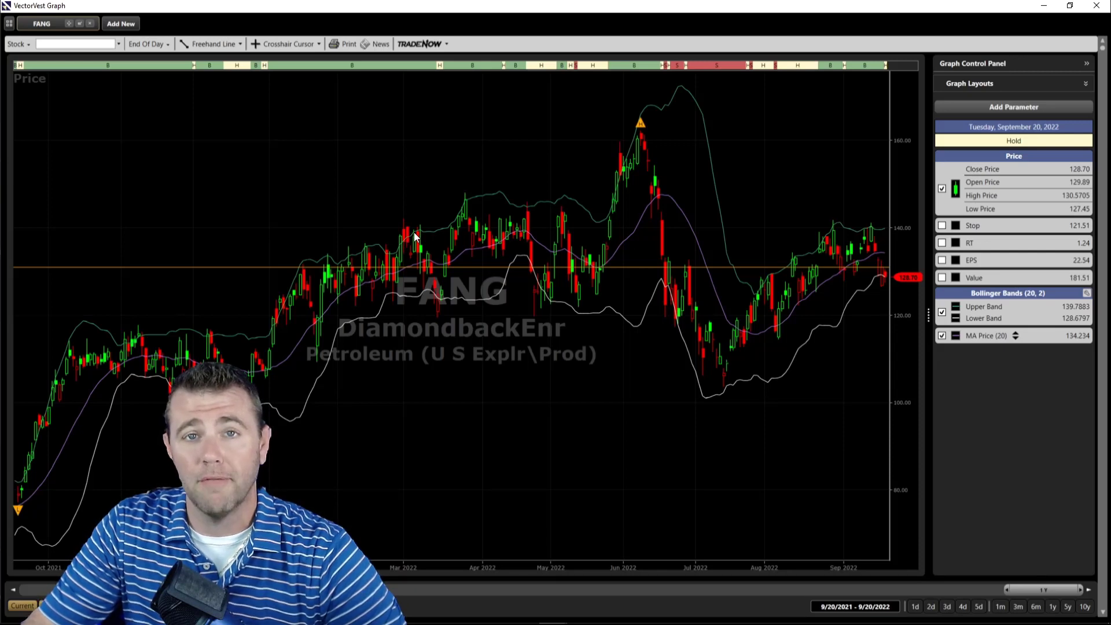
Examine how FANG's price moves between the upper band, the 20-day moving average and the lower band over the year
mouse_move(414, 236)
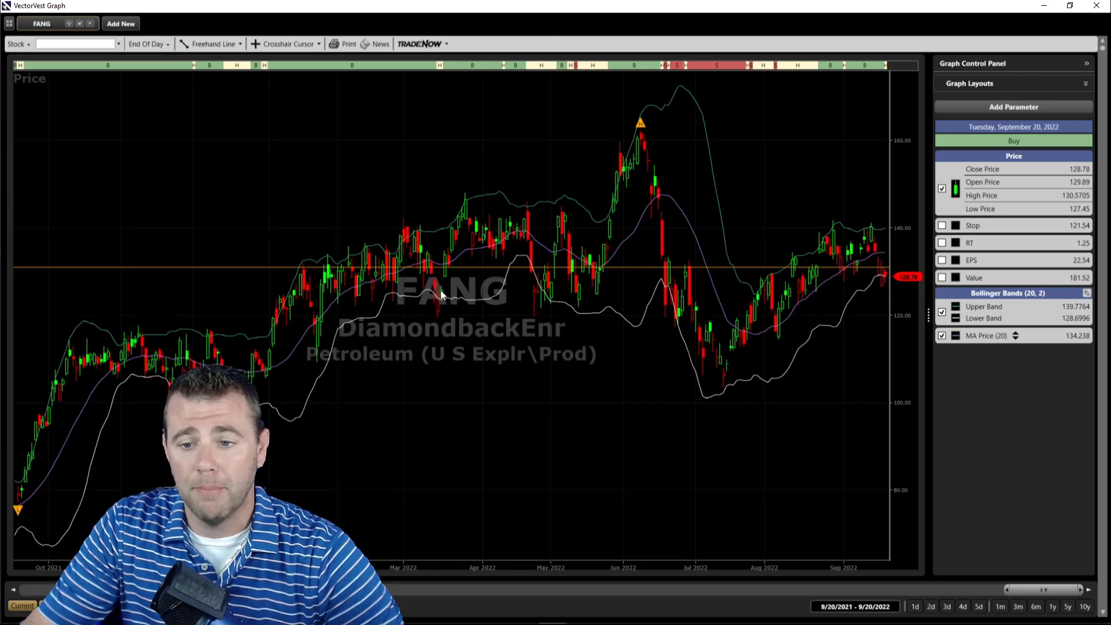
mouse_move(436, 298)
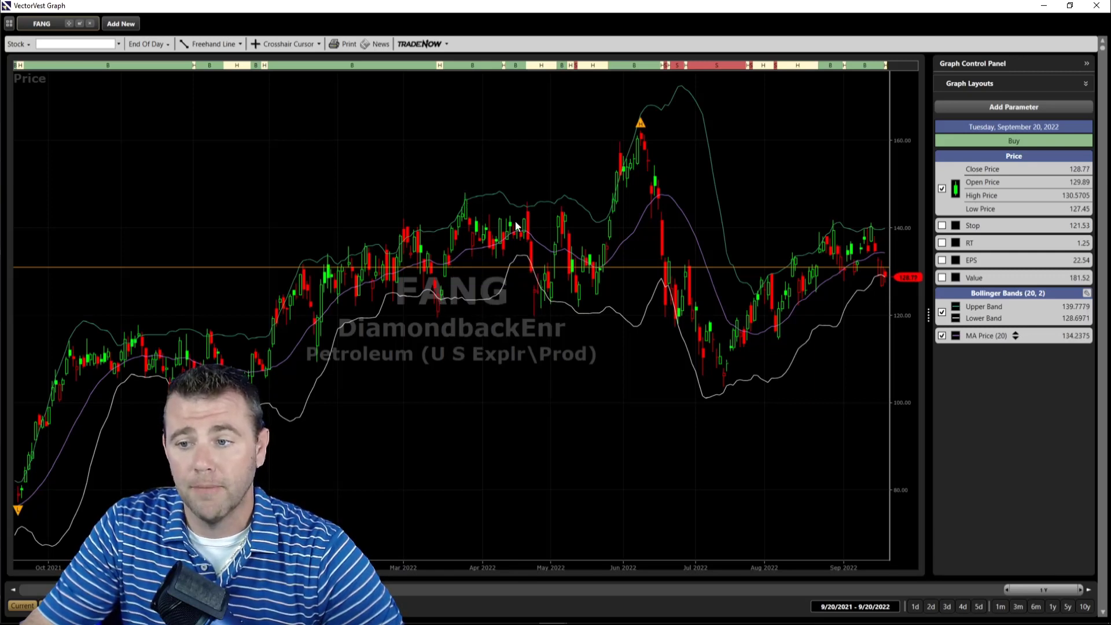
mouse_move(545, 300)
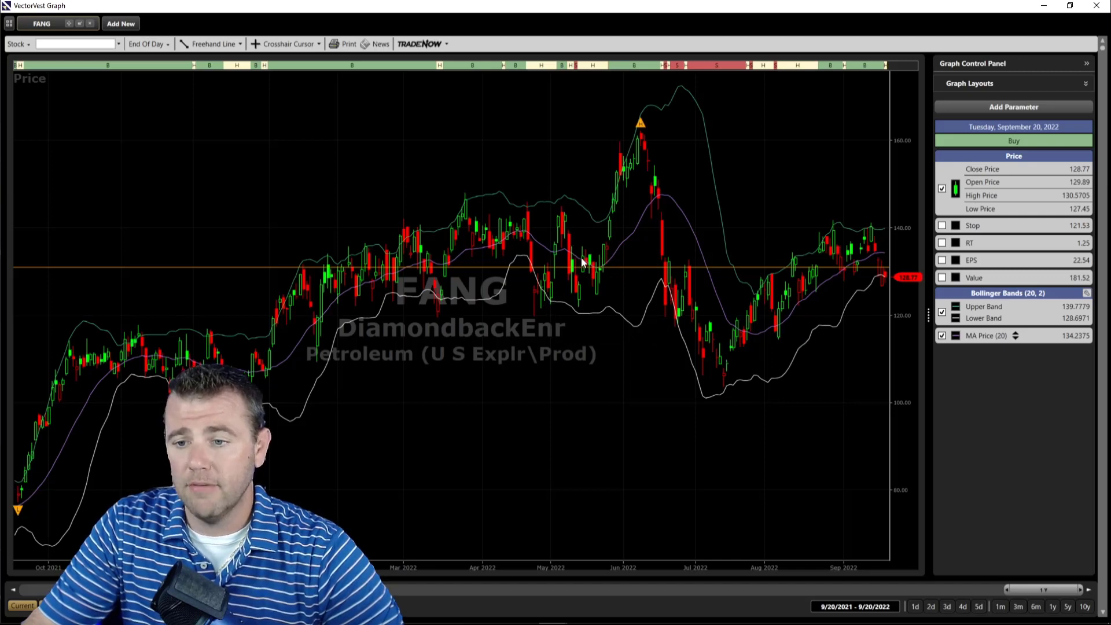
mouse_move(640, 127)
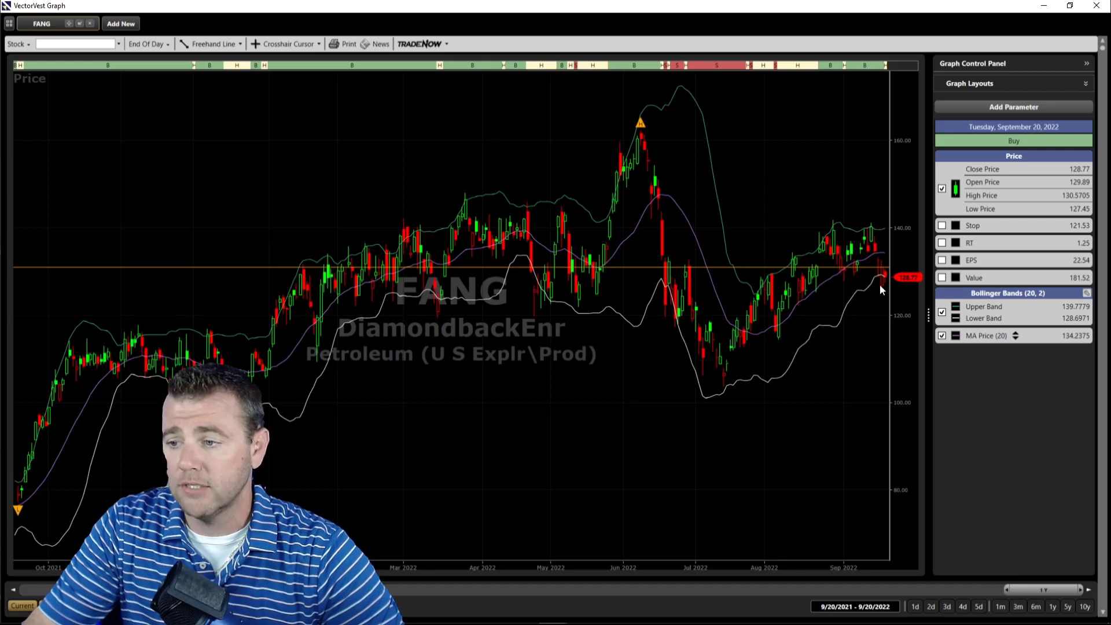
mouse_move(883, 279)
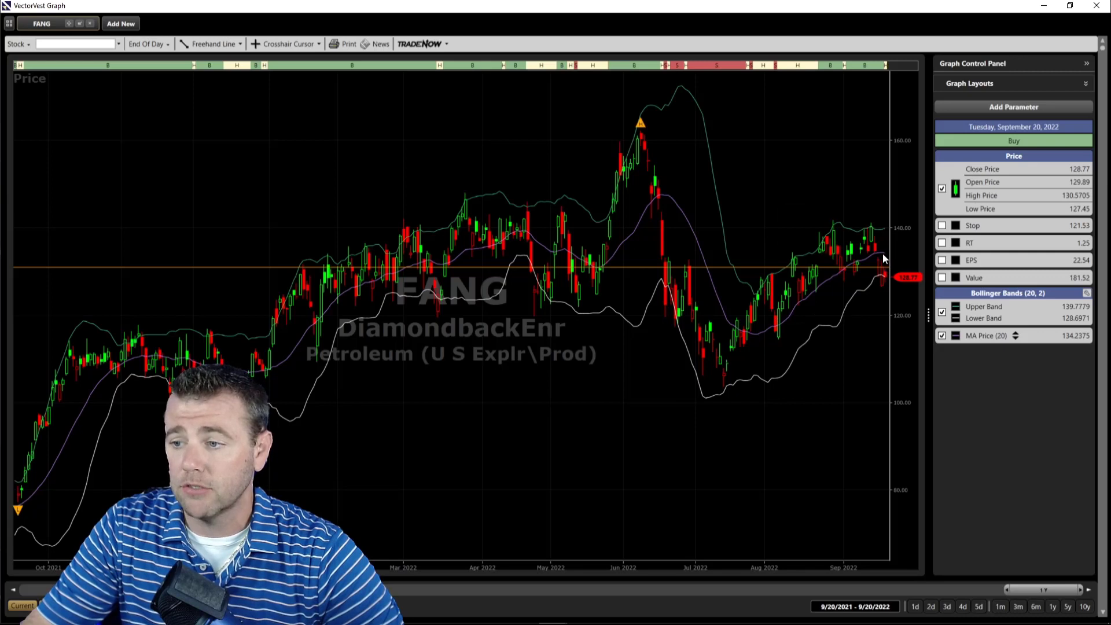
mouse_move(884, 255)
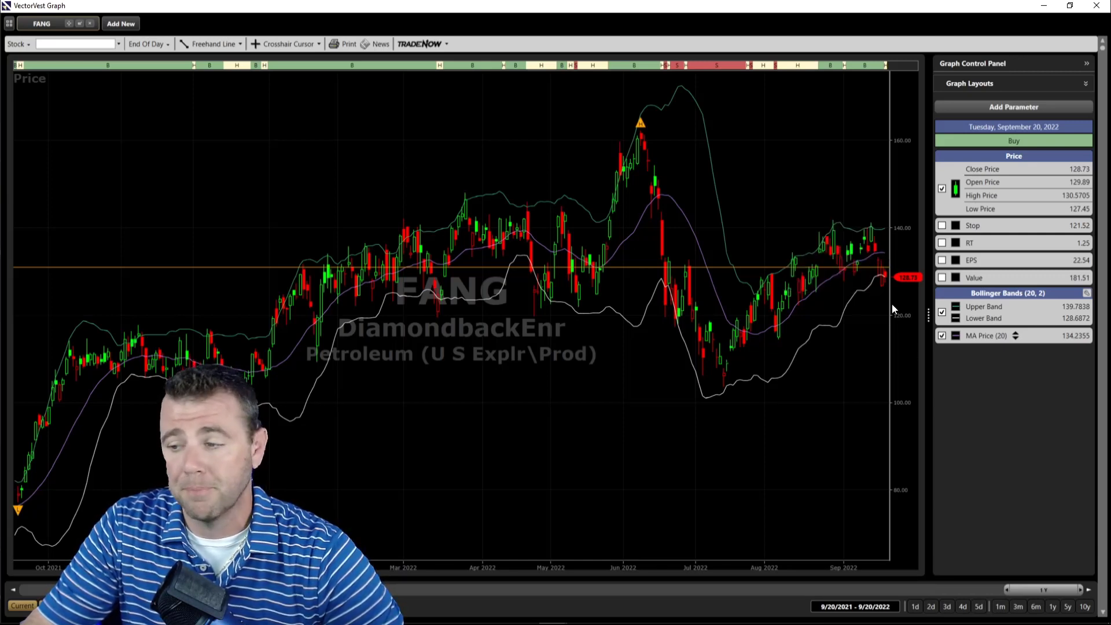
Show the ARLP graph over a 3-month range and examine its recent candles against the Bollinger Bands and moving average
click(1101, 613)
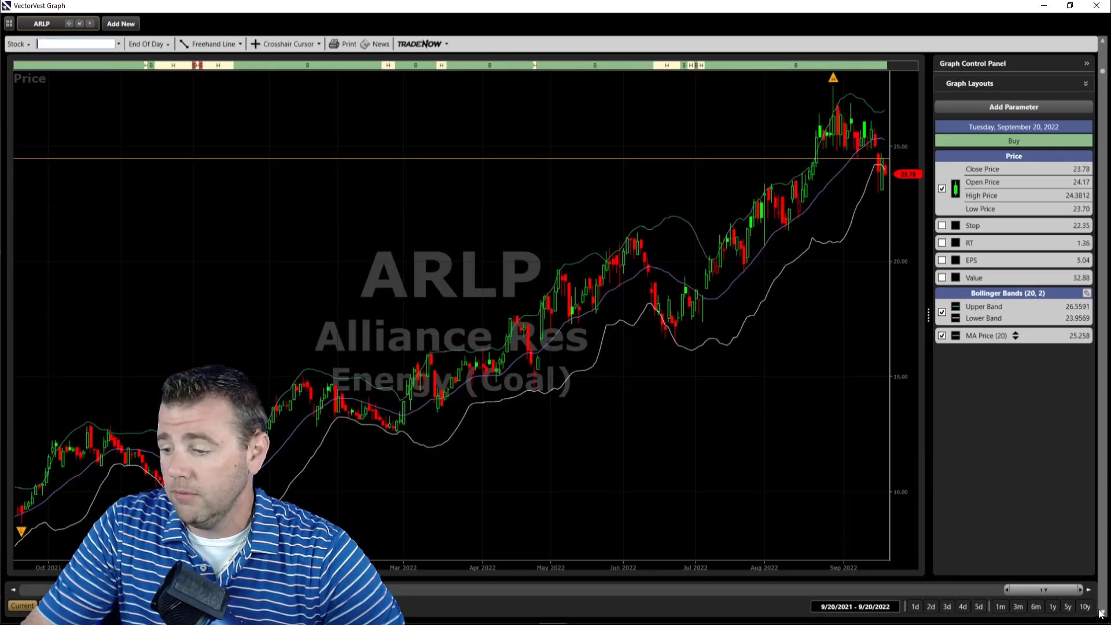
click(1018, 607)
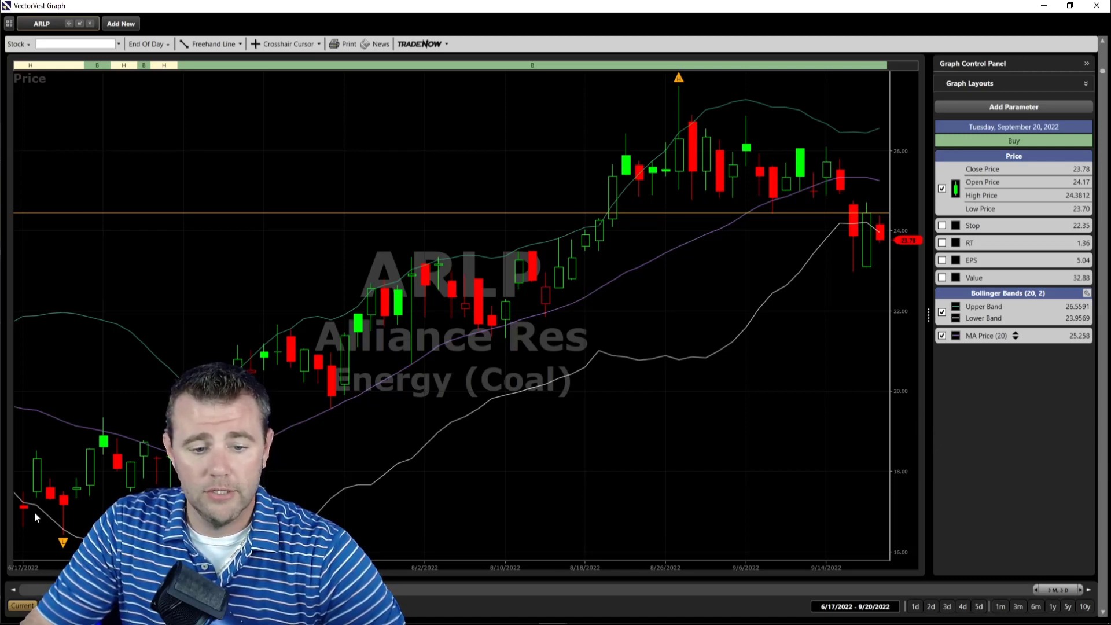
mouse_move(38, 509)
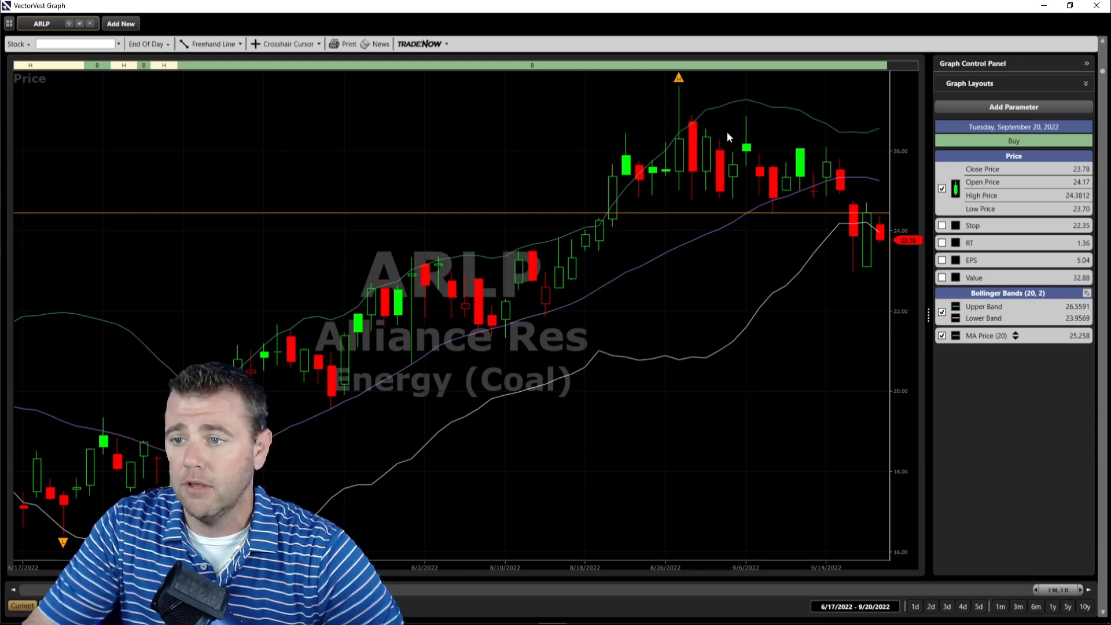
mouse_move(745, 124)
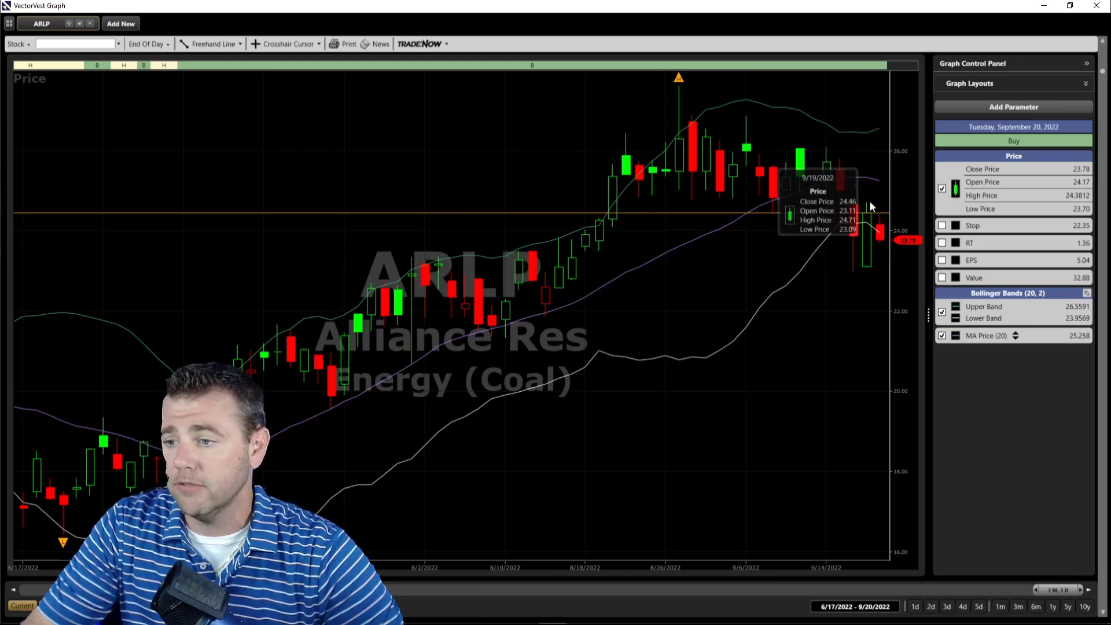
mouse_move(873, 128)
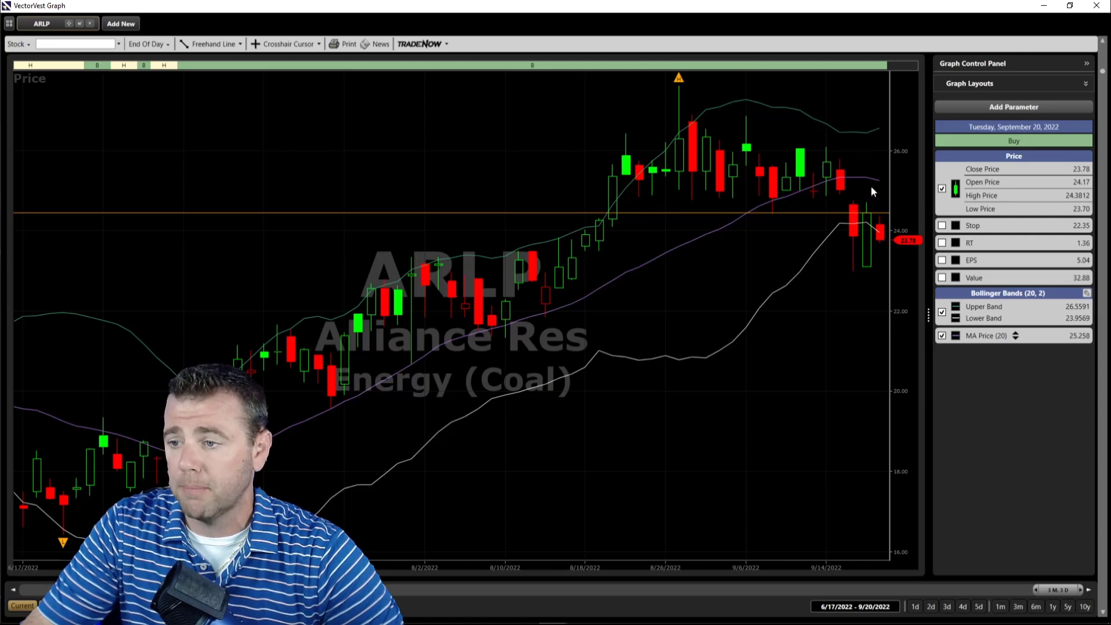
mouse_move(873, 206)
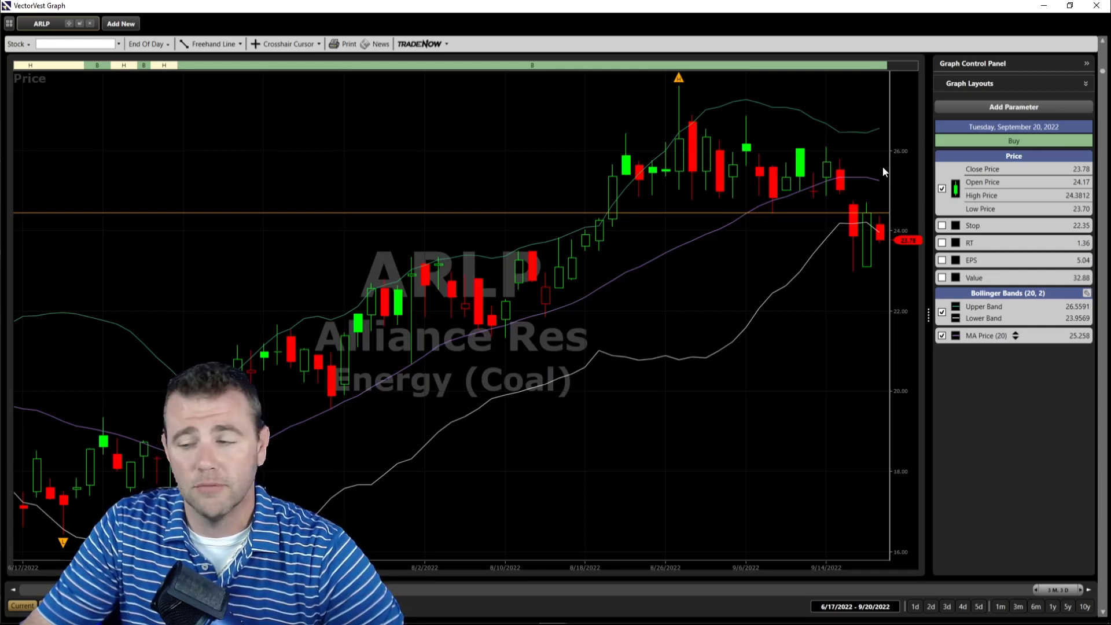
mouse_move(1095, 620)
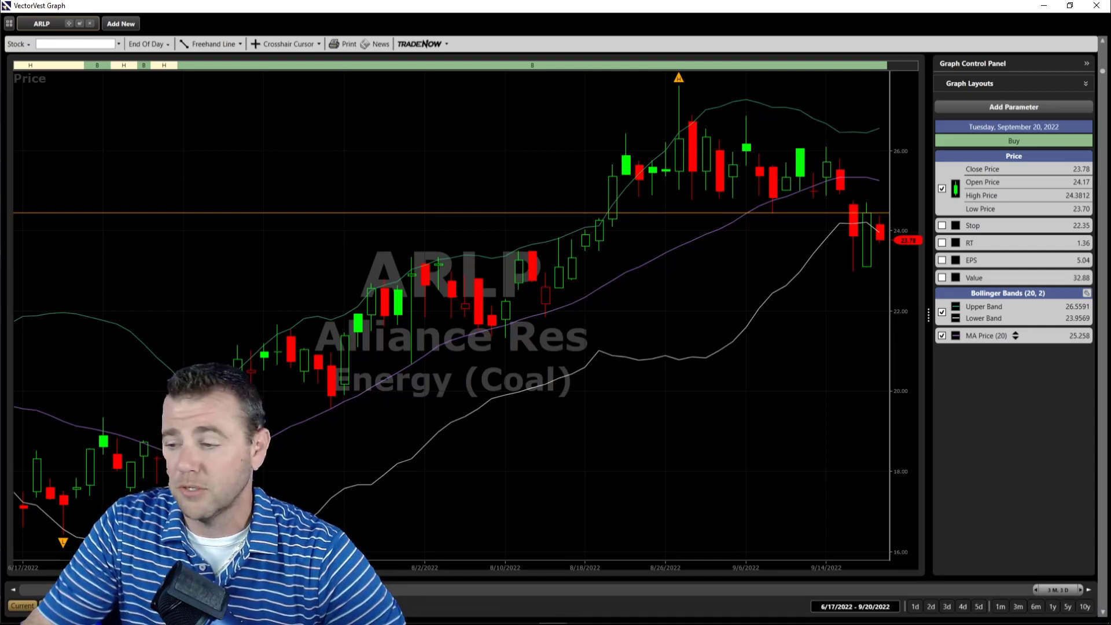
Go through the DVN, OVV and PR graphs and examine the latest price candles relative to the lower Bollinger Band
click(1103, 612)
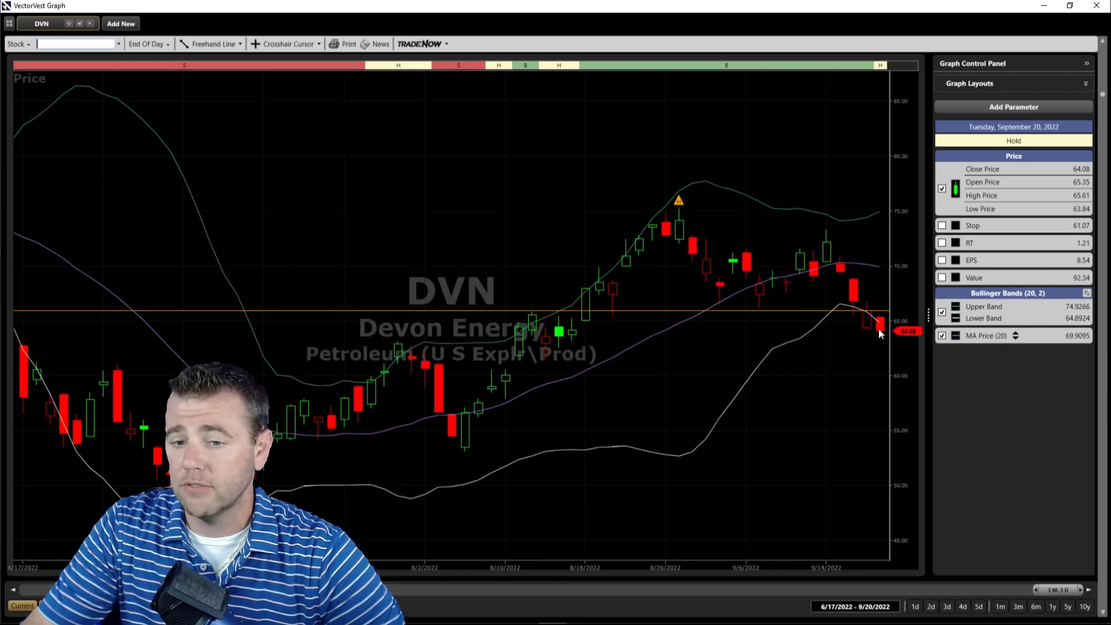
mouse_move(881, 335)
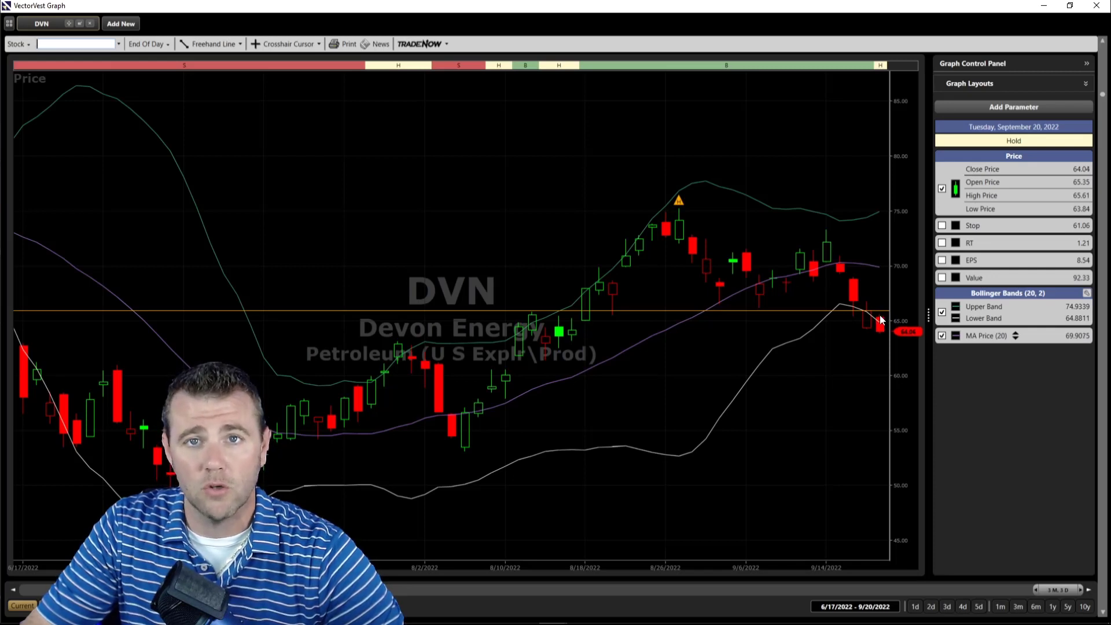
key(Down)
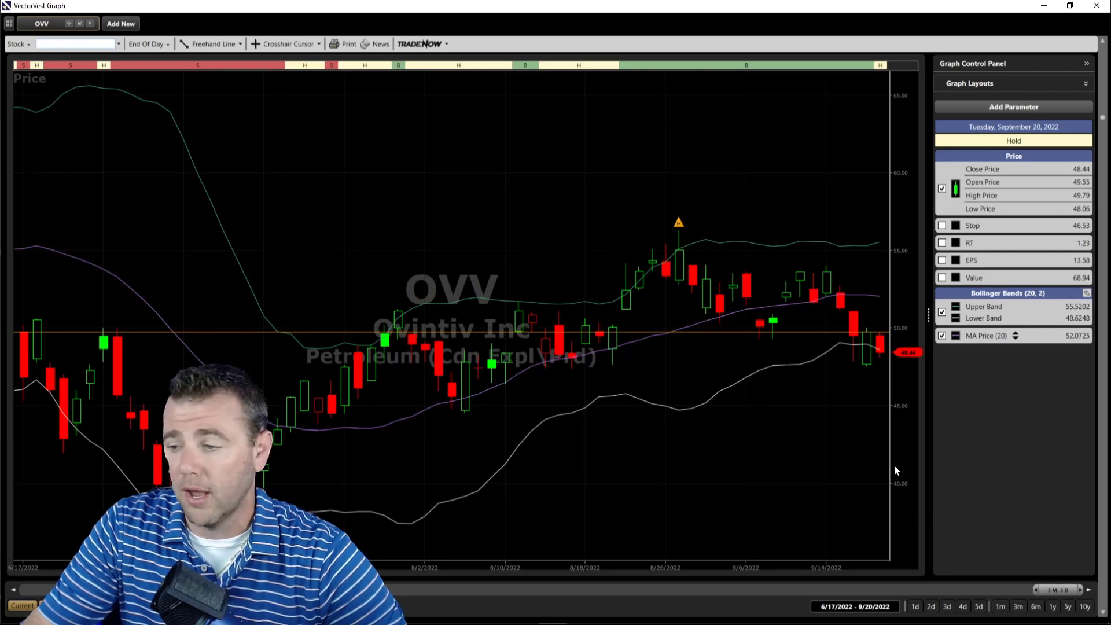
key(Down)
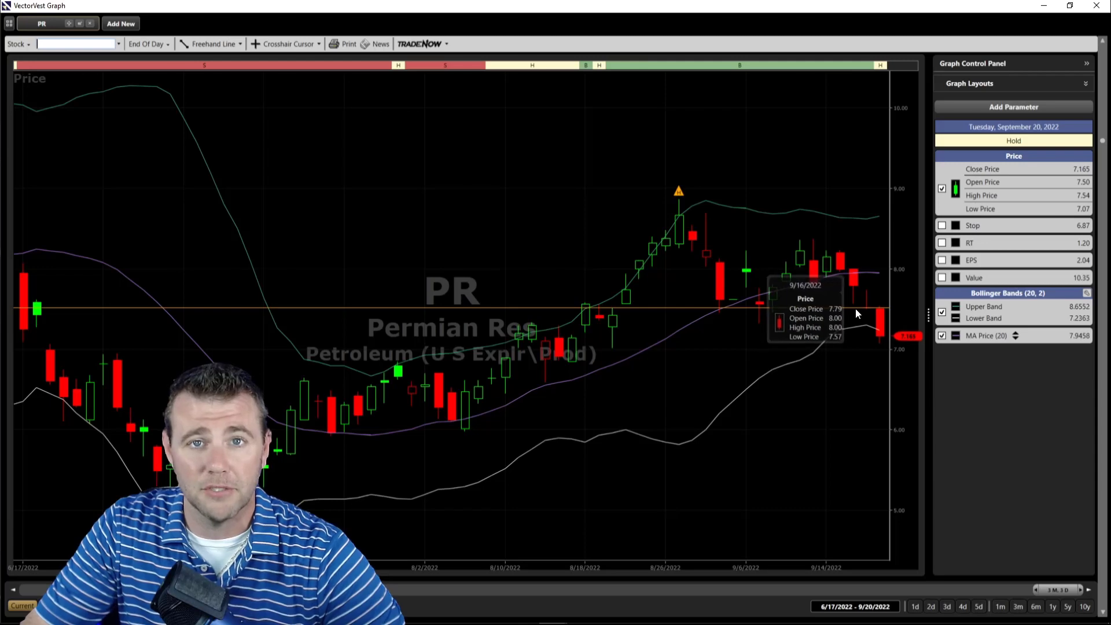
Change the search's Bollinger Bands condition to price crossed below the upper band in the past 1 day, and run the search again
click(1096, 5)
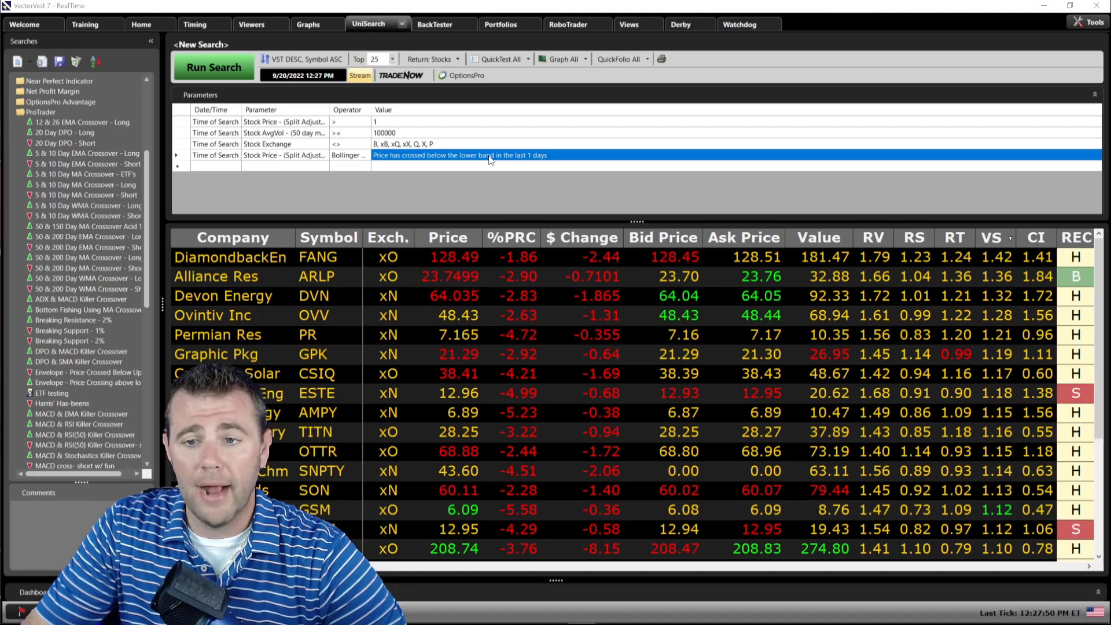
double_click(490, 156)
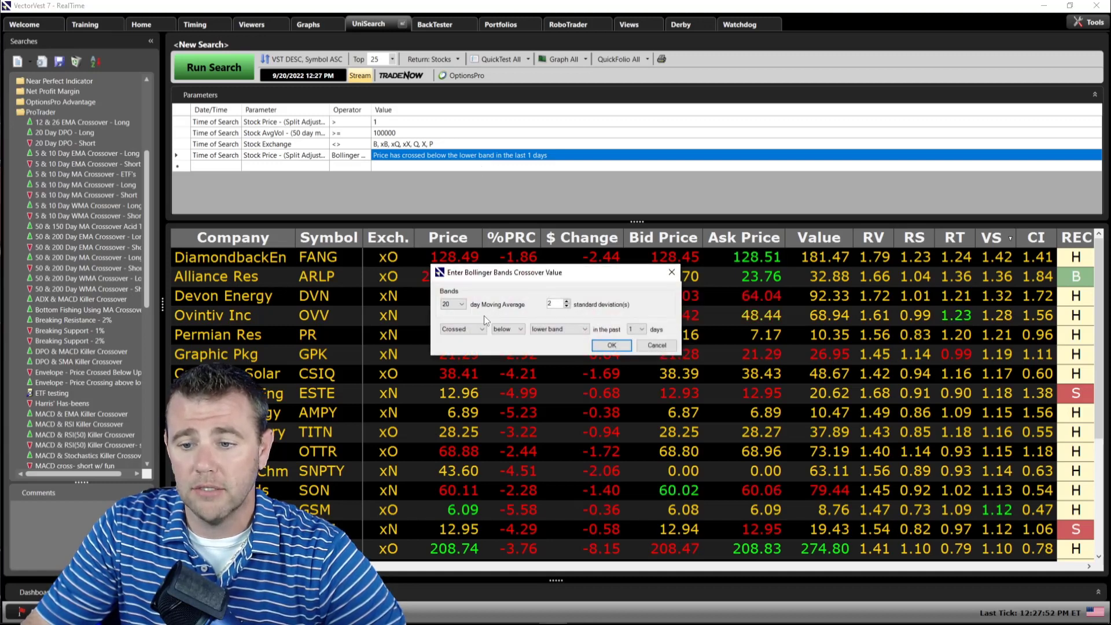
click(551, 332)
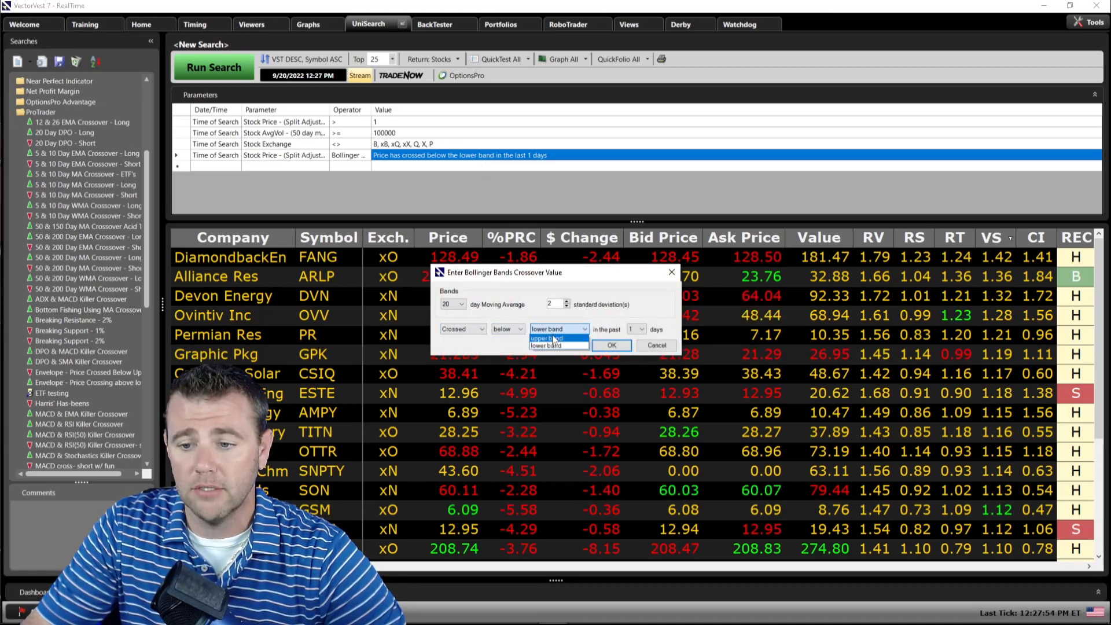
click(555, 341)
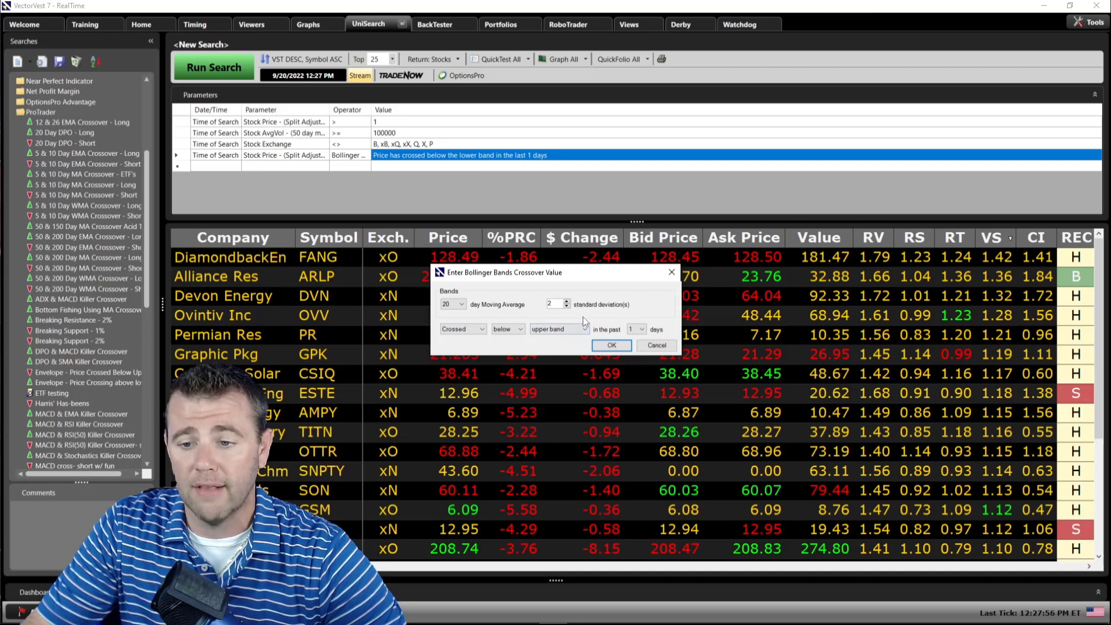
click(615, 346)
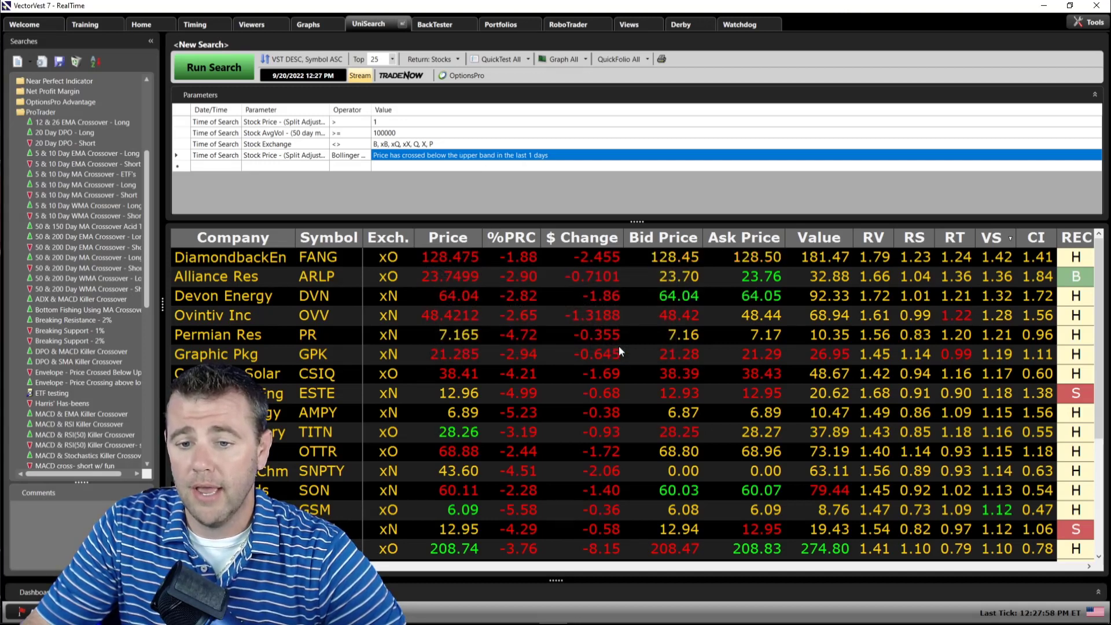
click(214, 67)
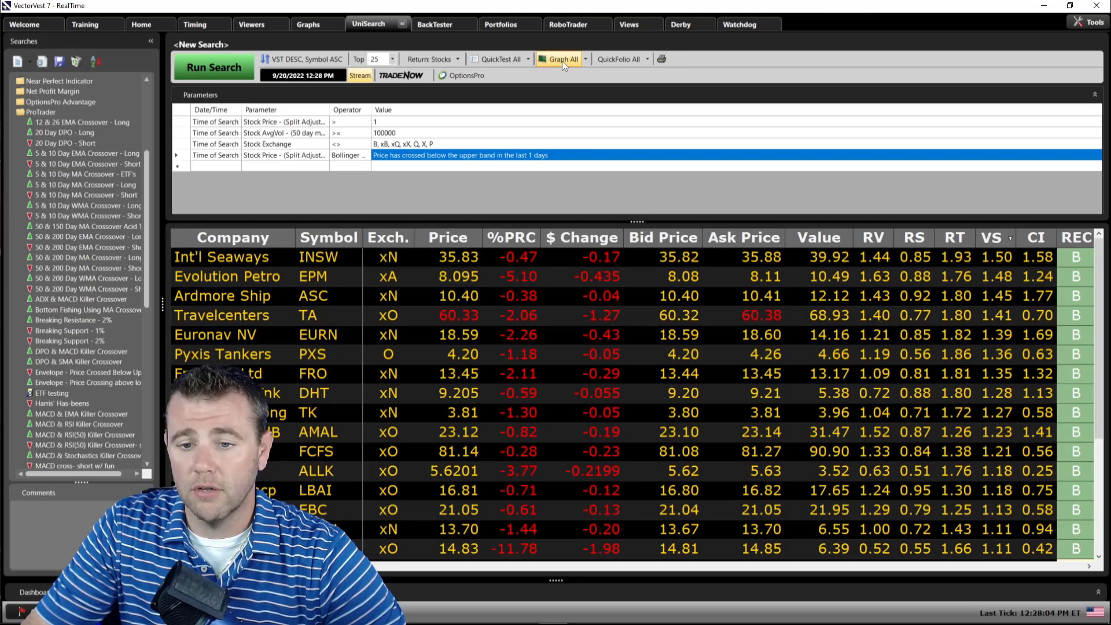
Graph all search results and examine the latest INSW, EPM and ASC candles against the upper Bollinger Band, showing ASC over 3 months
click(562, 61)
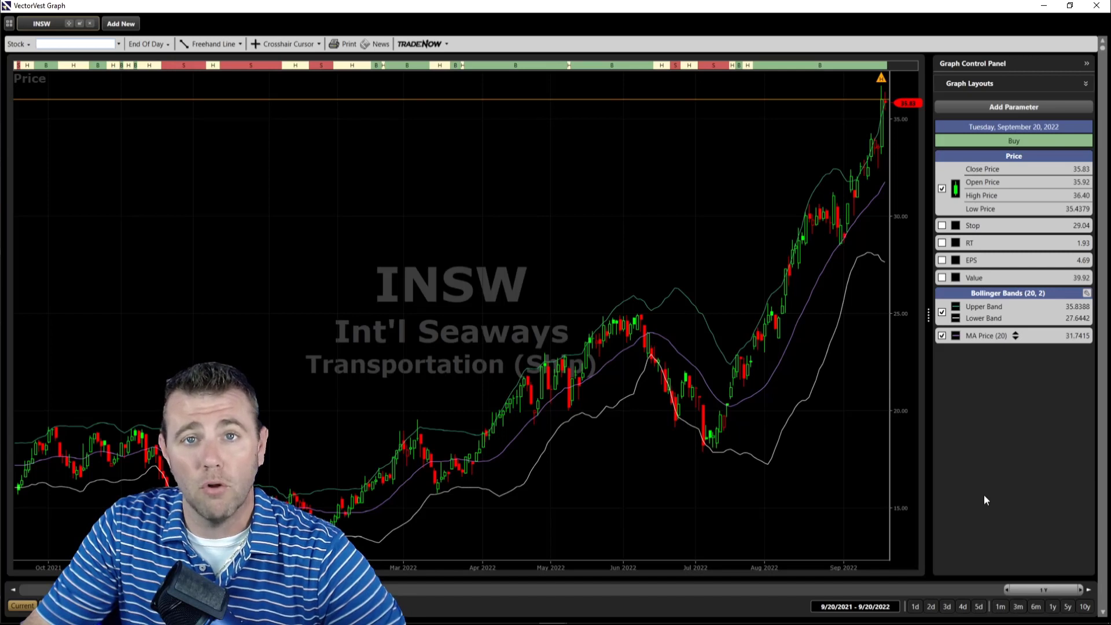
click(1102, 614)
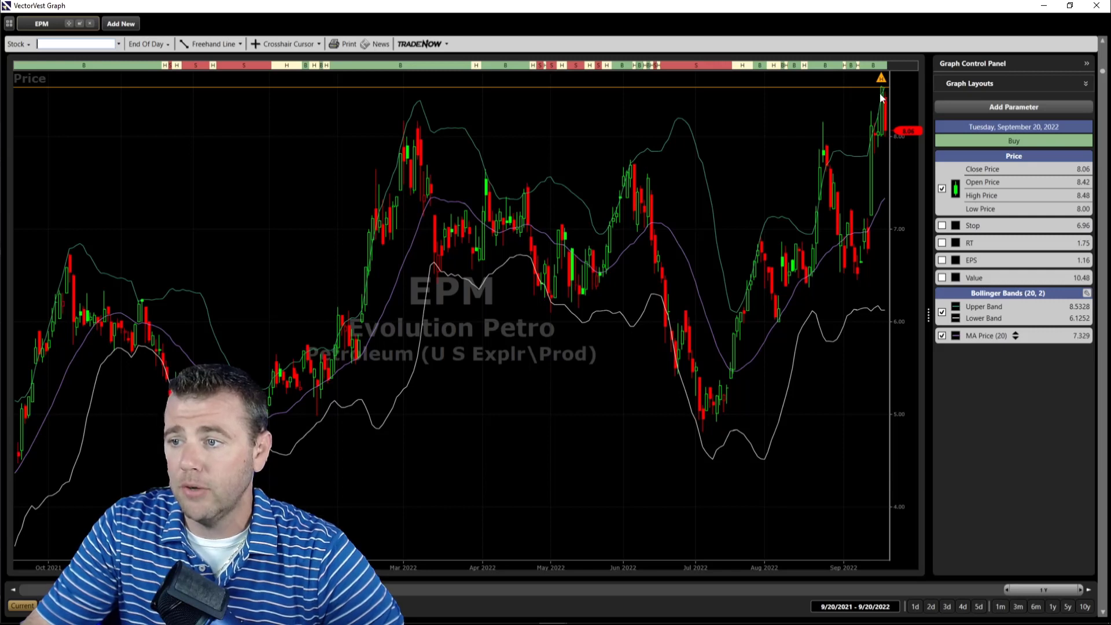
mouse_move(883, 94)
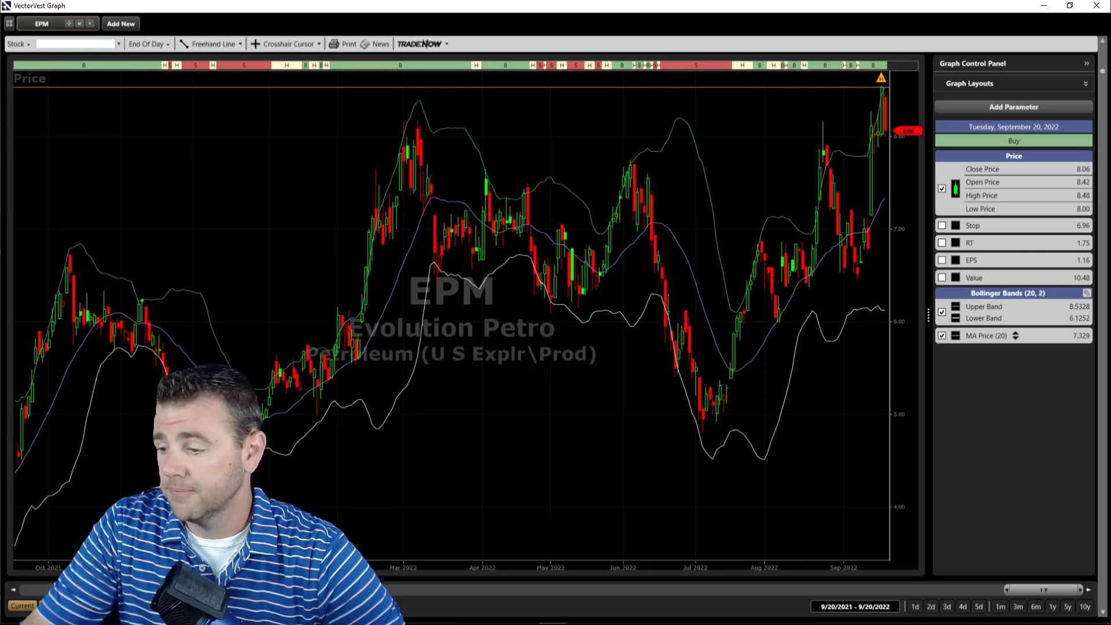
click(1103, 612)
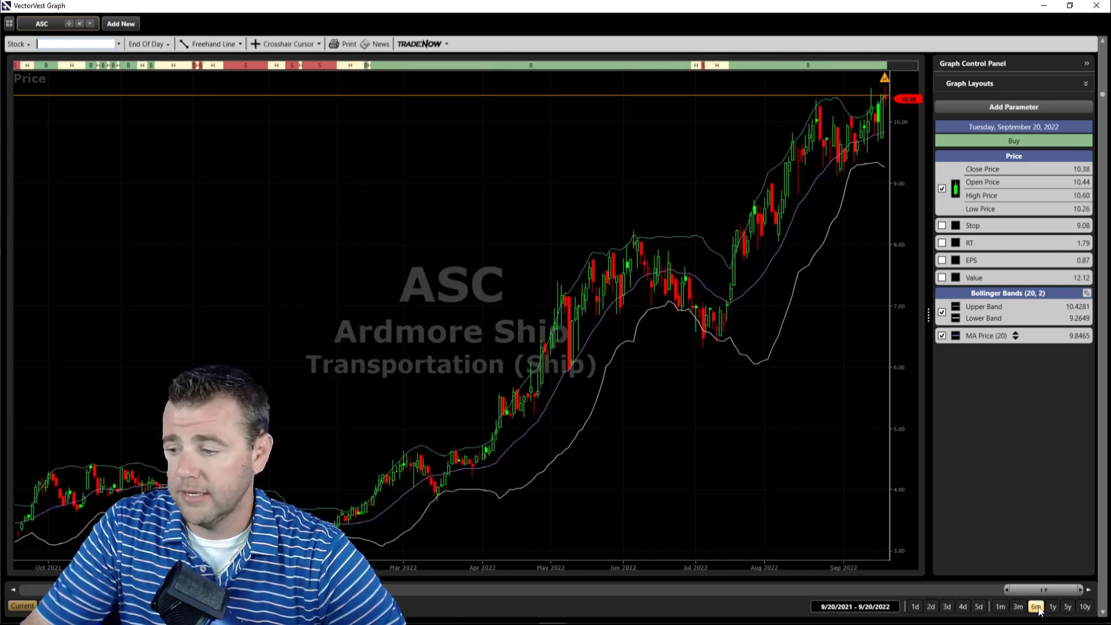
click(1020, 607)
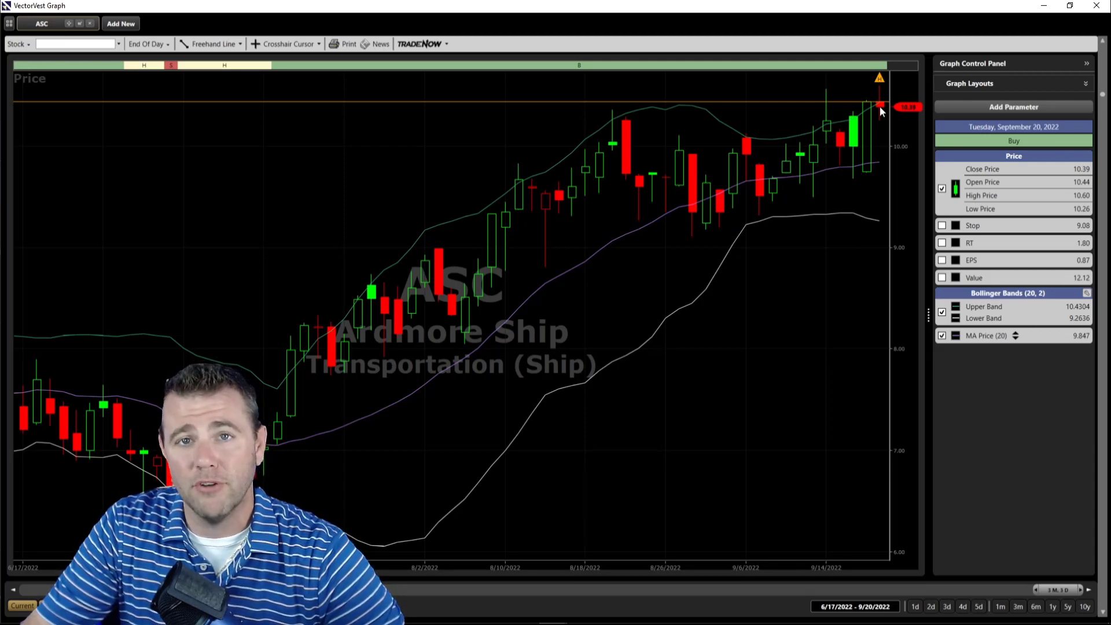
click(1044, 5)
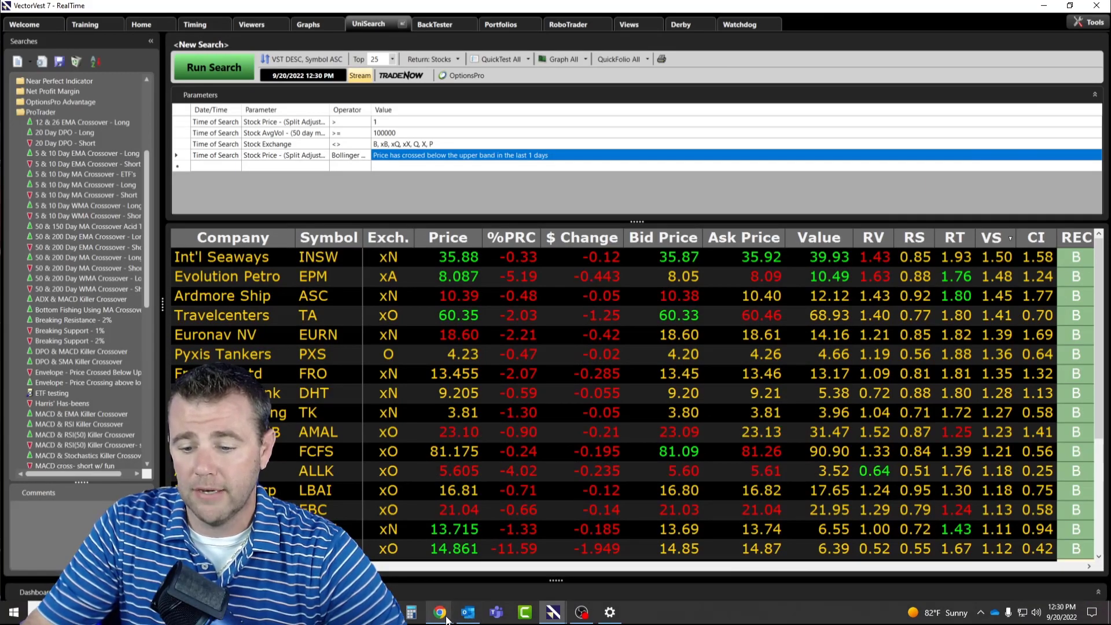
mouse_move(440, 613)
click(539, 561)
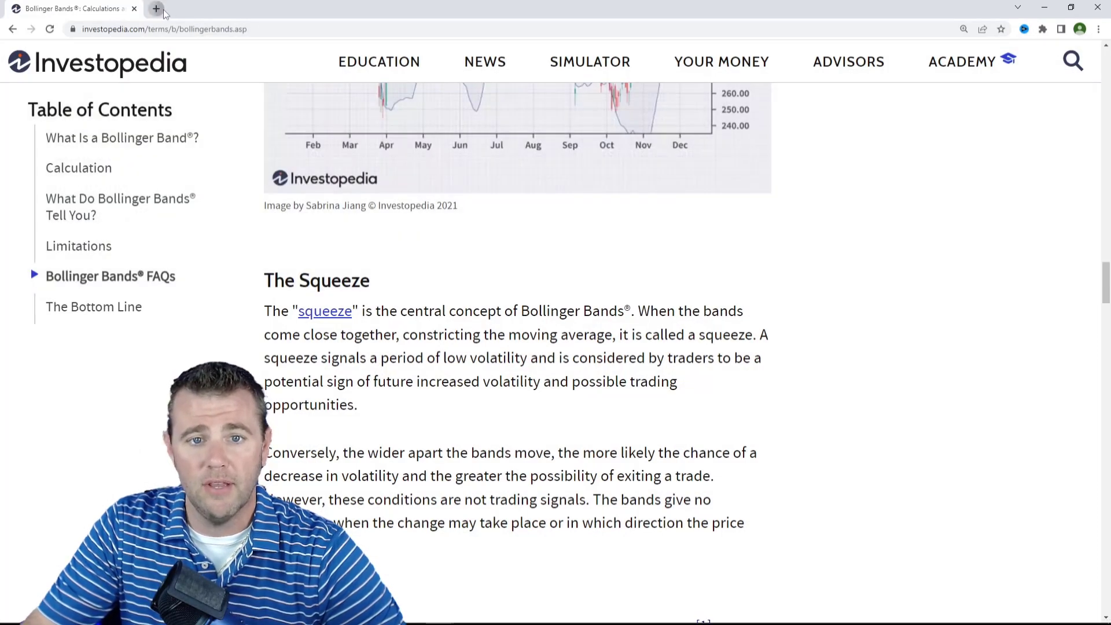
click(156, 9)
text(www.vectorvest.com/masterclass)
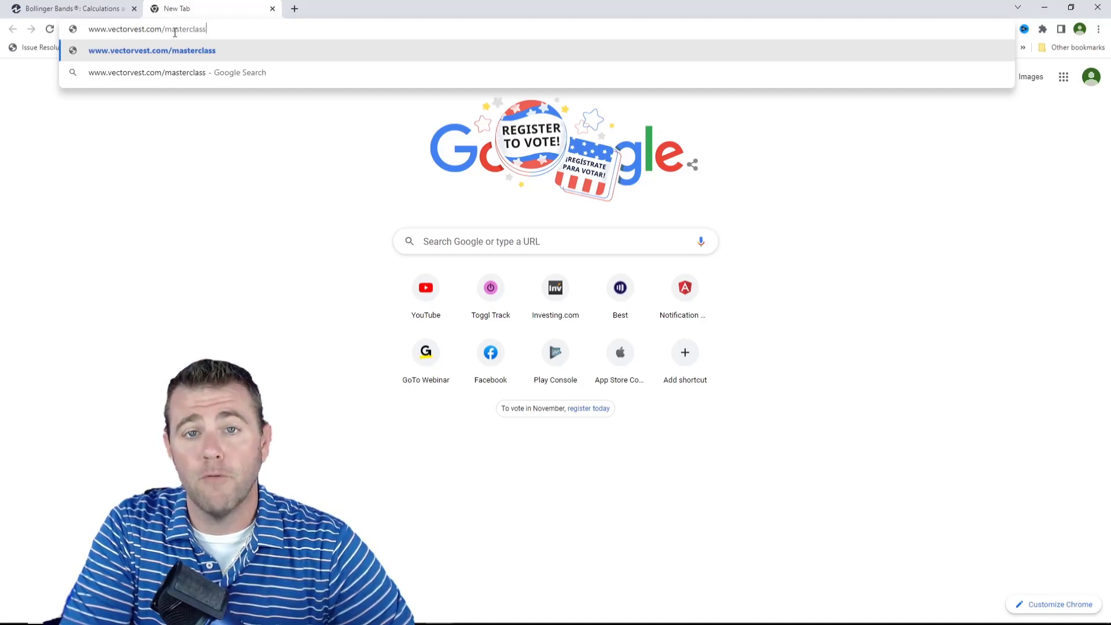
key(Return)
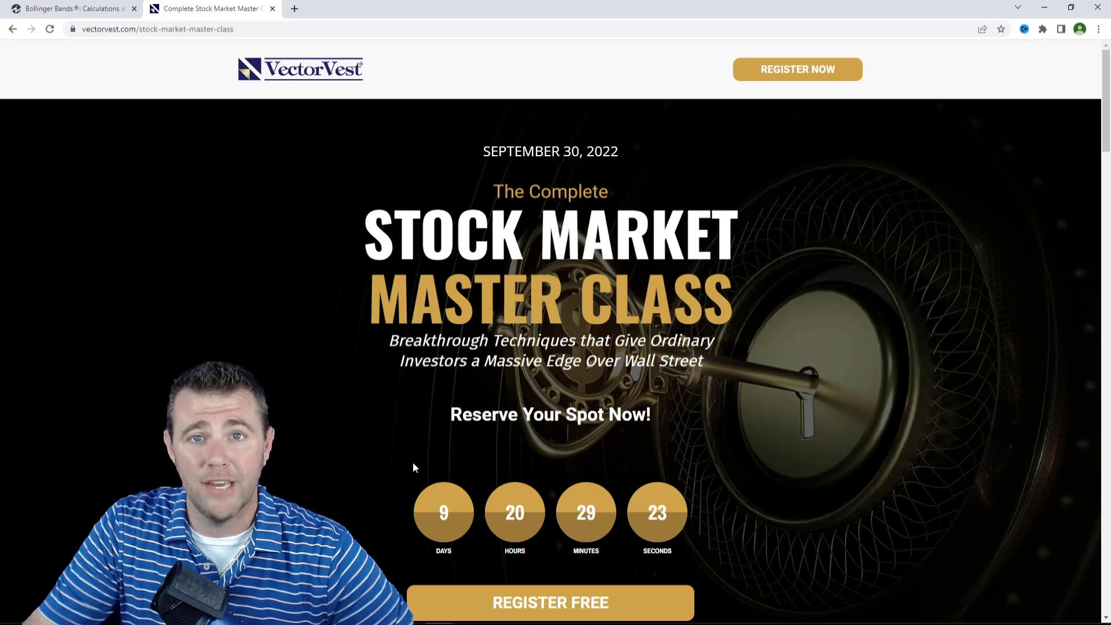
Read through the Stock Market Master Class page, from the countdown to the returns chart and the list of course topics
scroll(413, 467, down, 5)
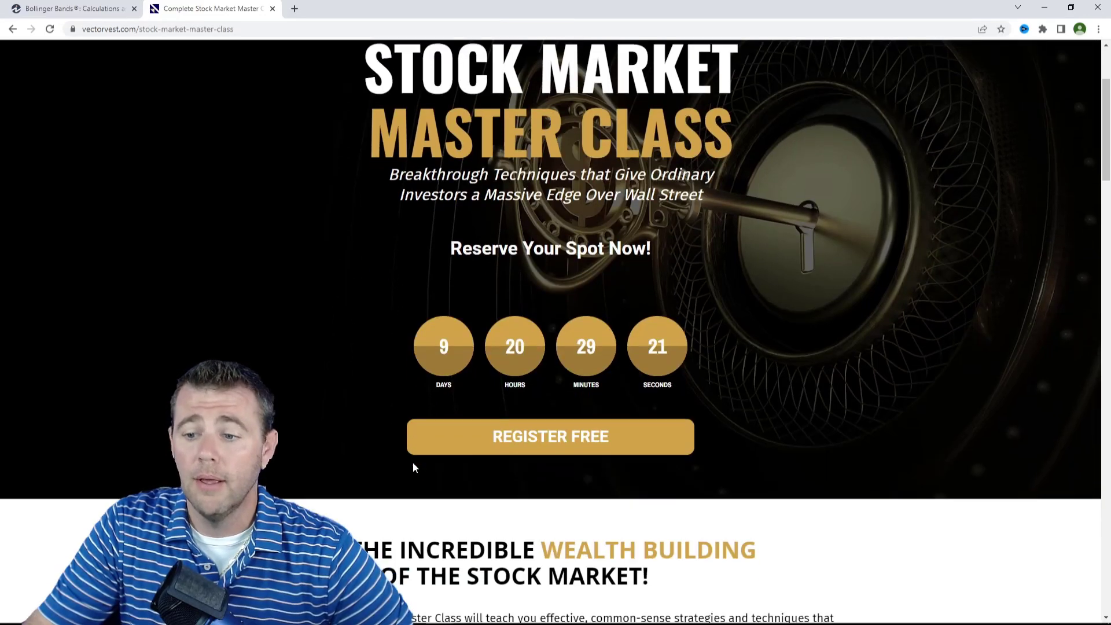
scroll(414, 463, down, 1)
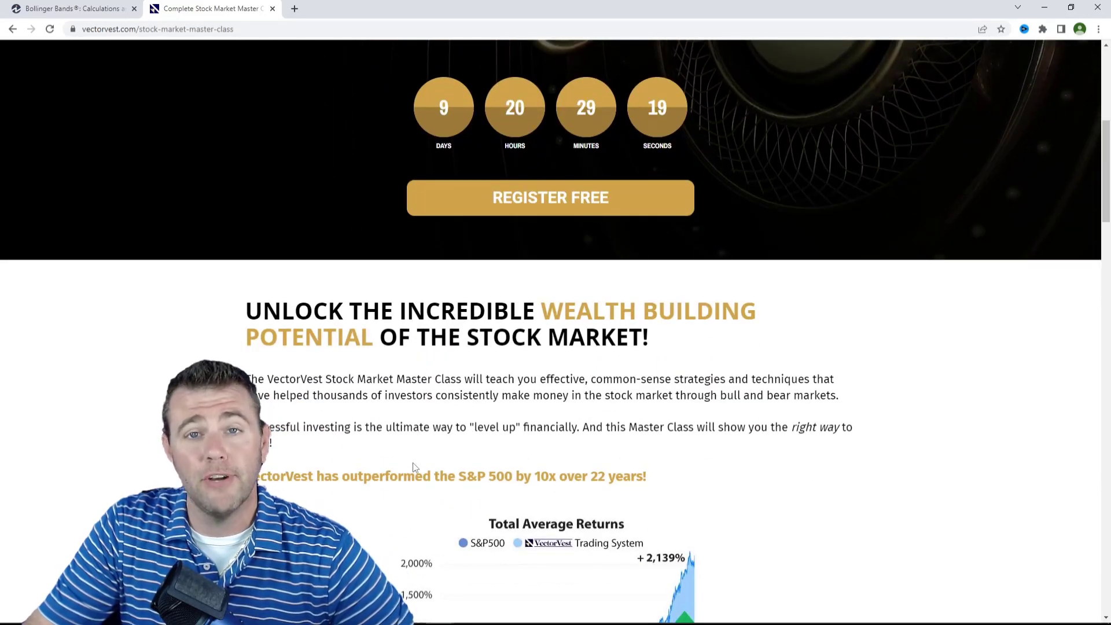
scroll(414, 467, down, 3)
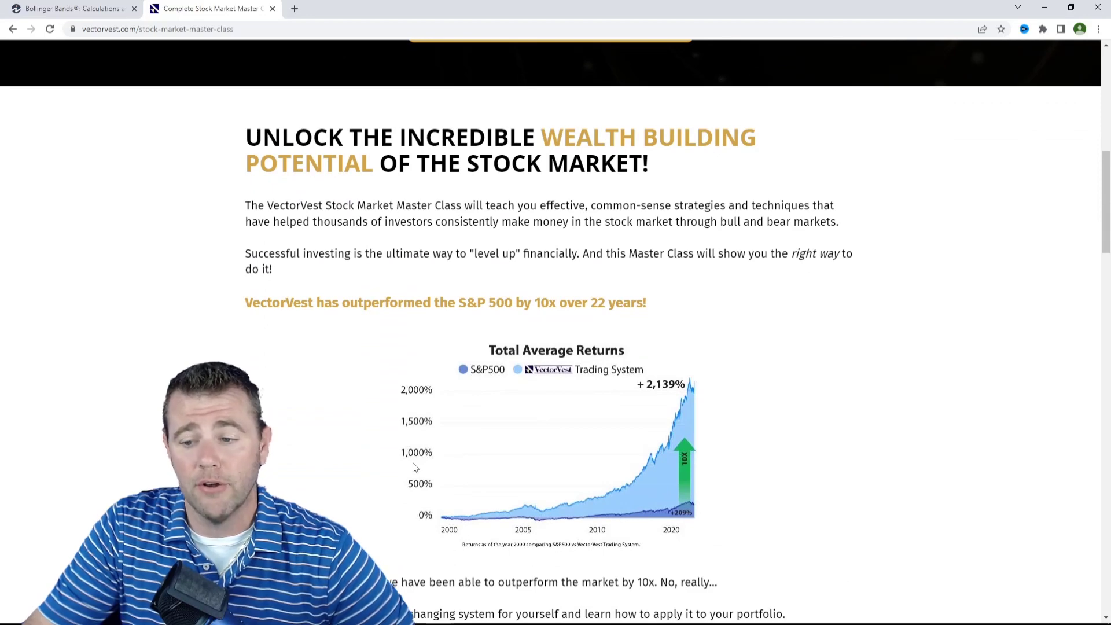
scroll(414, 468, down, 3)
scroll(414, 467, down, 2)
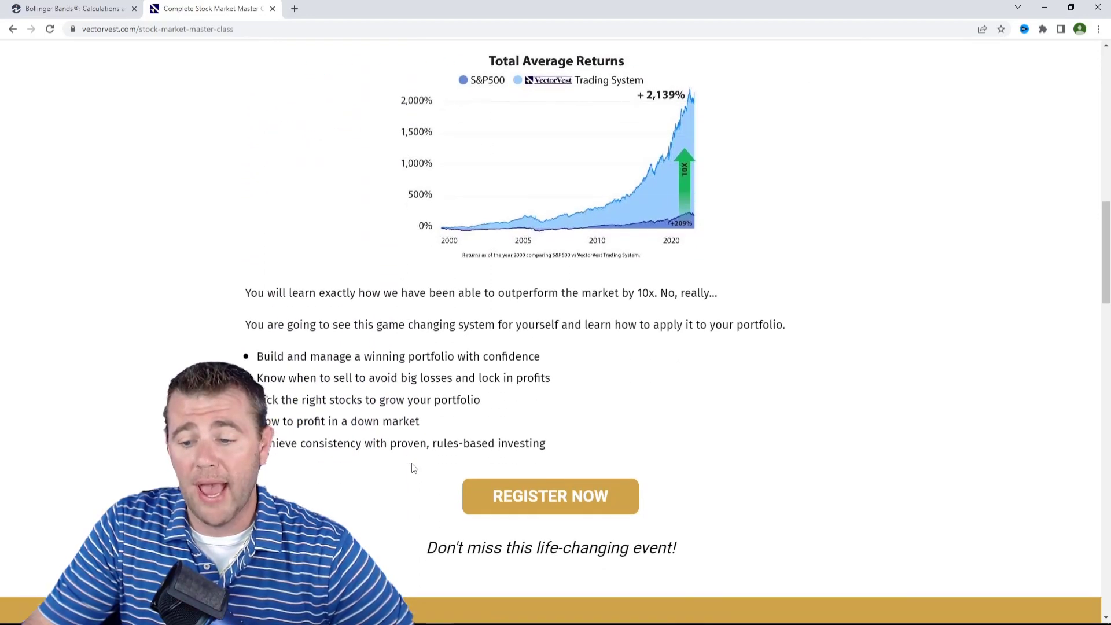